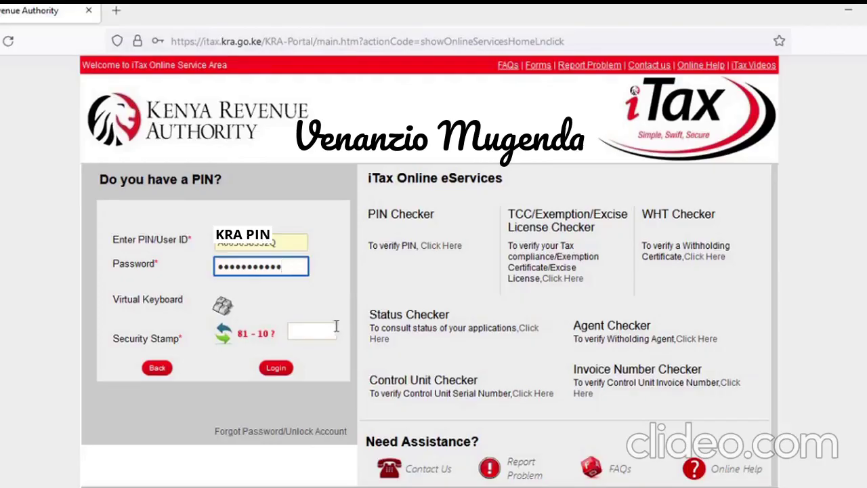
# Answer the security stamp sum with 71 and log in to KRA iTax
pyautogui.click(319, 330)
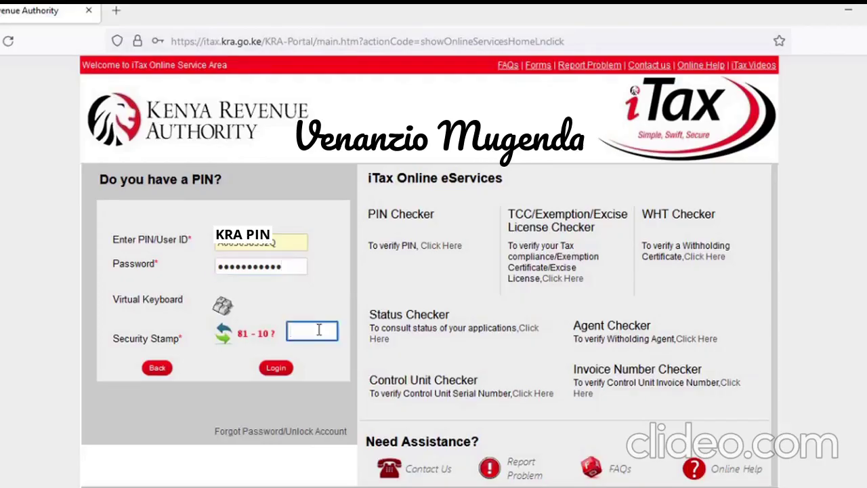
pyautogui.write('71')
pyautogui.click(276, 369)
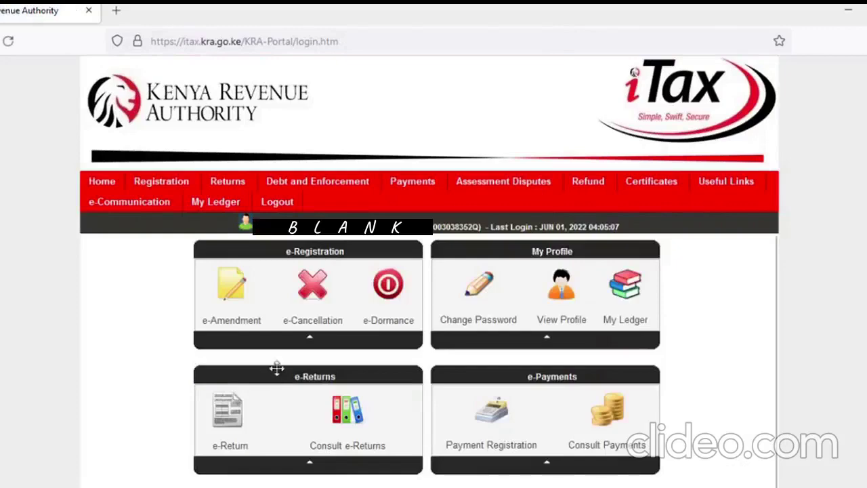
# Start filing a return for the Income Tax - Resident Individual obligation and continue to its form
pyautogui.moveTo(228, 190)
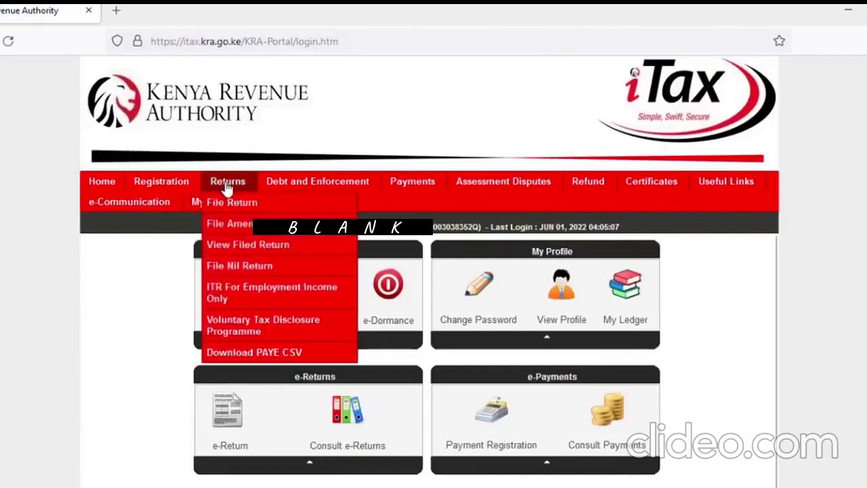
pyautogui.click(234, 204)
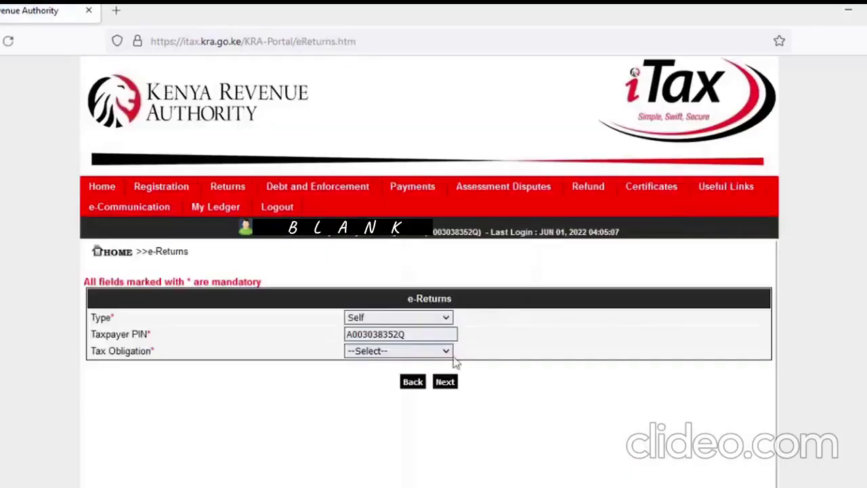
pyautogui.click(446, 353)
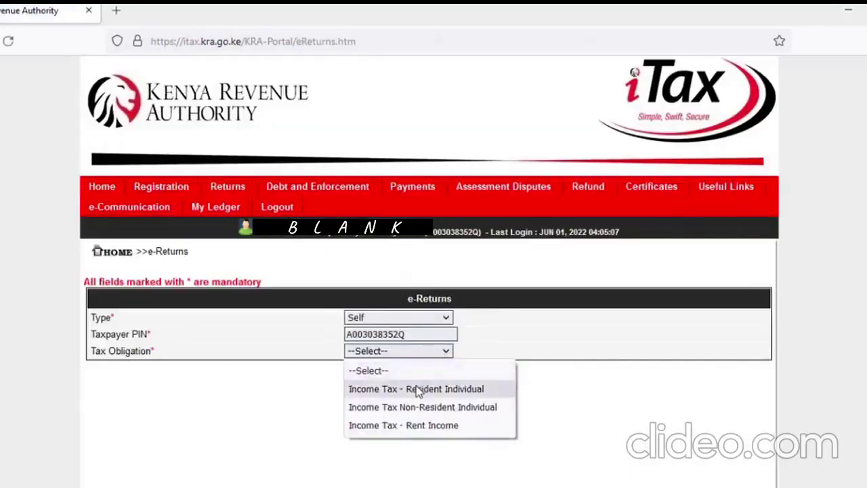
pyautogui.click(416, 389)
pyautogui.click(446, 382)
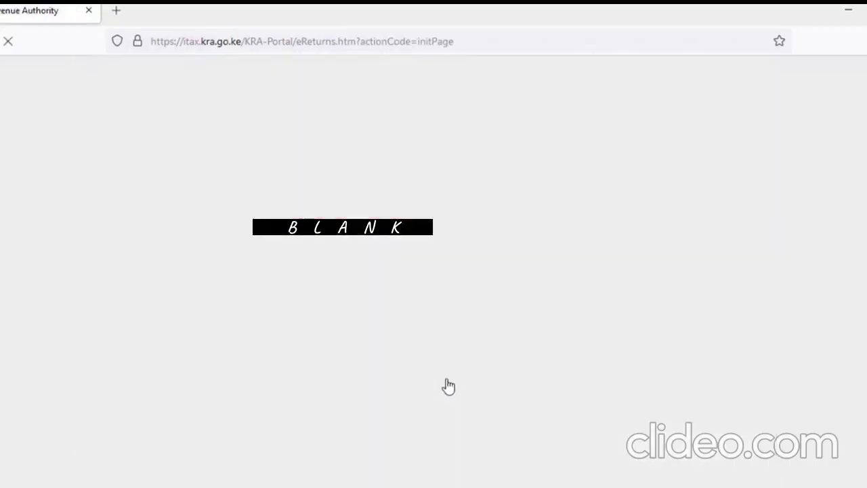
pyautogui.scroll(-1, 449, 385)
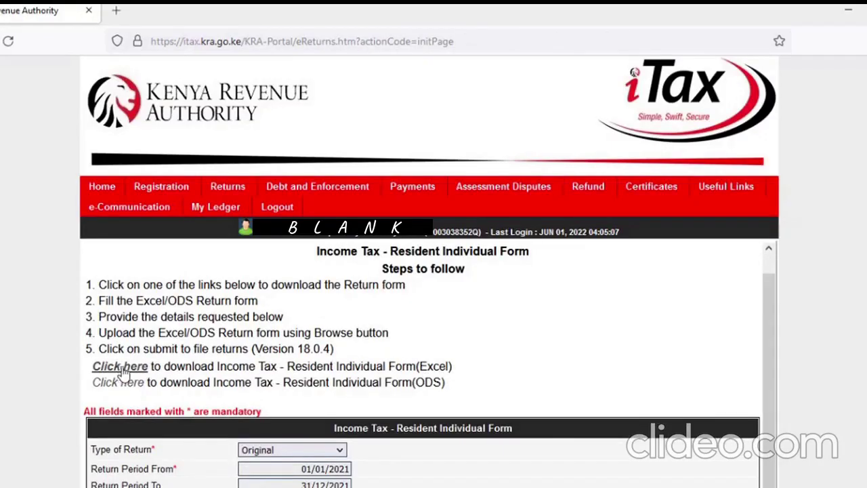
# Download the Excel IT1 resident return form zip and show it in its Downloads folder
pyautogui.click(122, 372)
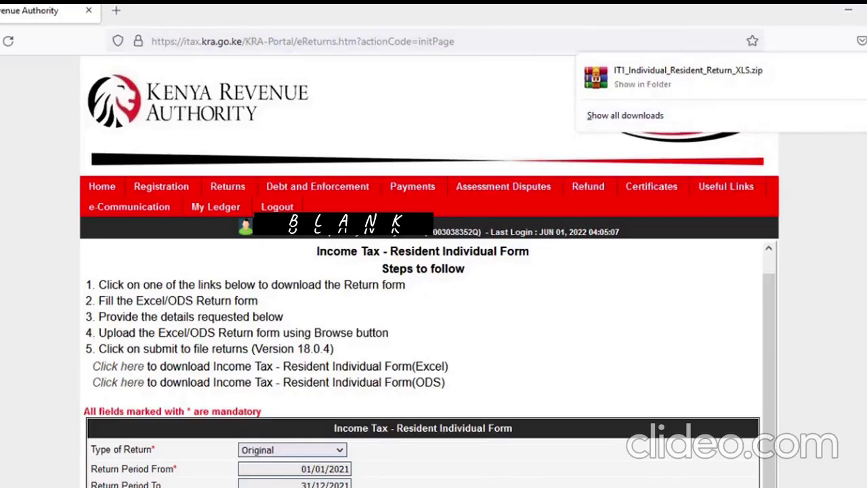
pyautogui.click(642, 84)
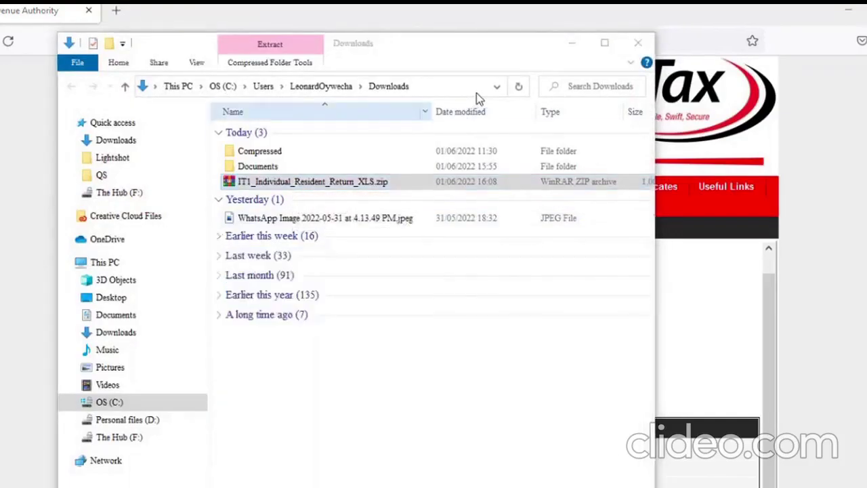
# Extract IT1_Individual_Resident_Return_XLS.zip into its own folder
pyautogui.click(260, 183)
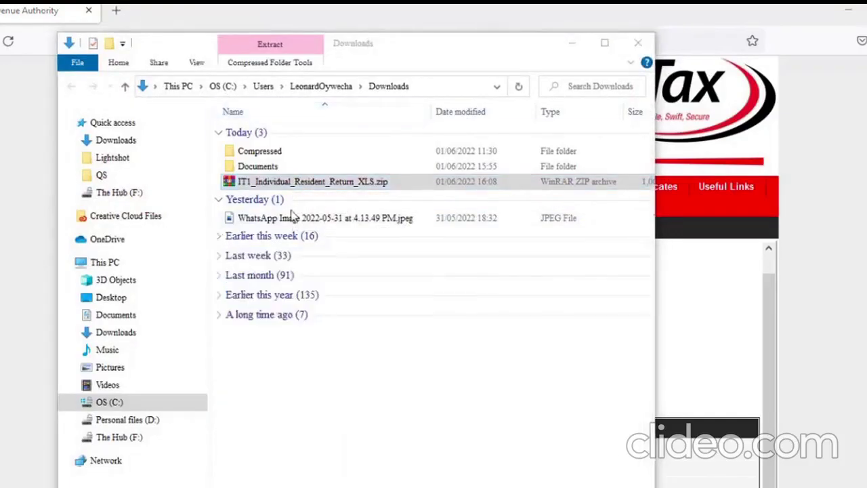
pyautogui.rightClick(260, 187)
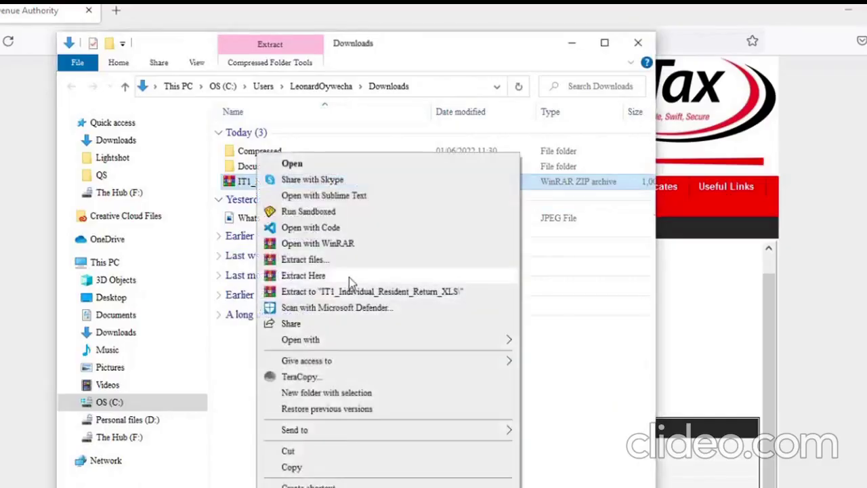
pyautogui.click(371, 292)
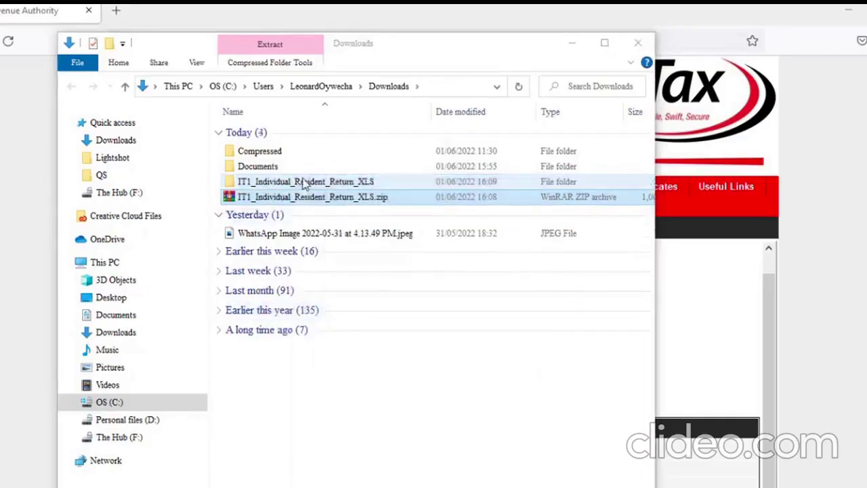
# Open IT1_Individual_Resident_Return_XLS.xls from the extracted folder in Excel
pyautogui.click(319, 186)
pyautogui.doubleClick(318, 187)
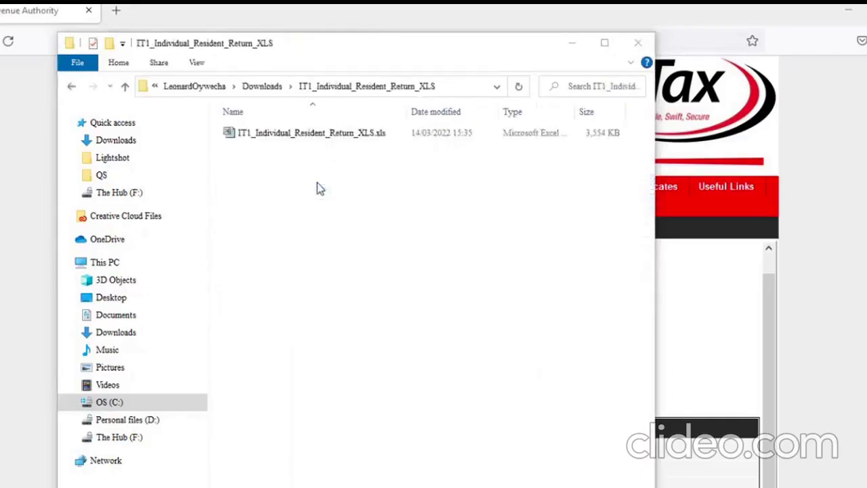
pyautogui.click(321, 138)
pyautogui.doubleClick(320, 138)
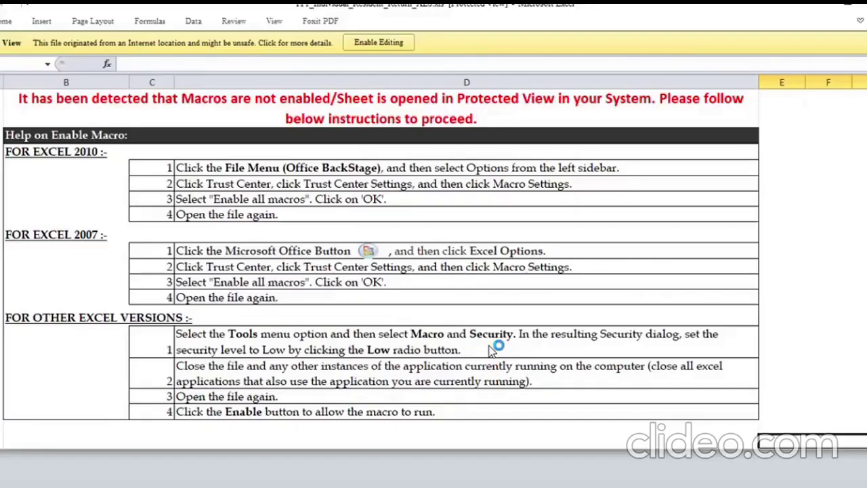
# Enable editing and then macros in the IT1 return workbook
pyautogui.click(381, 45)
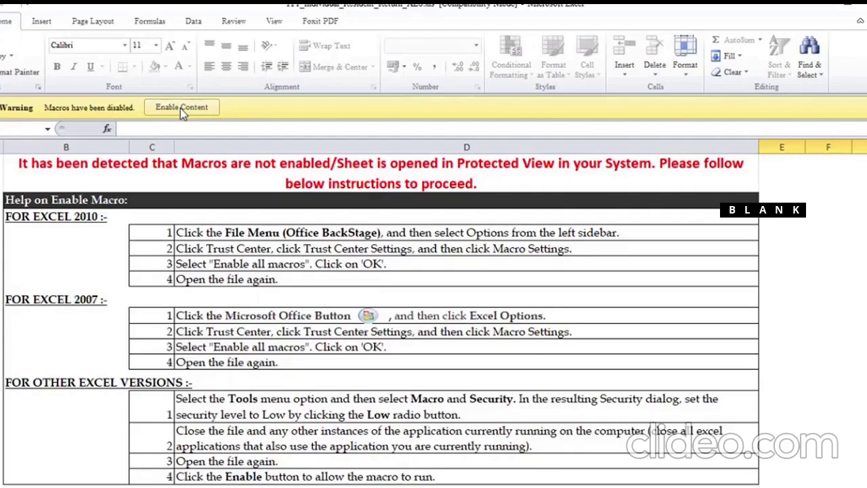
pyautogui.click(185, 107)
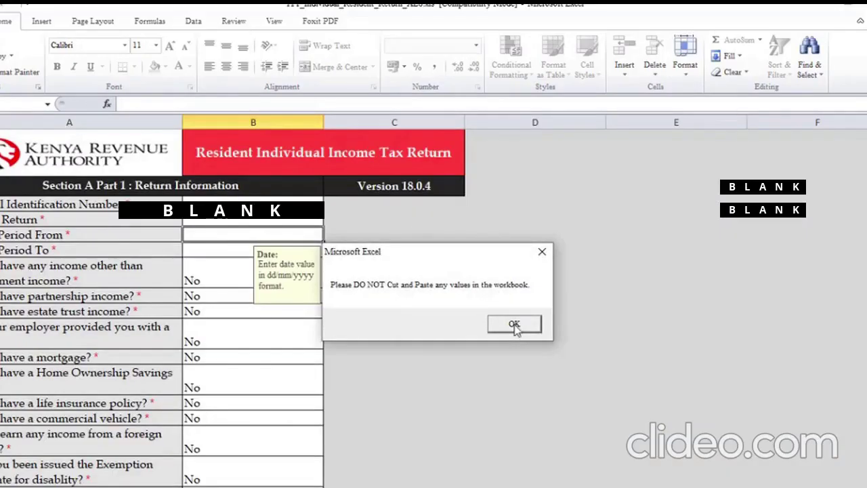
# Dismiss the 'Please DO NOT Cut and Paste' warning and select the PIN cell B3
pyautogui.click(515, 324)
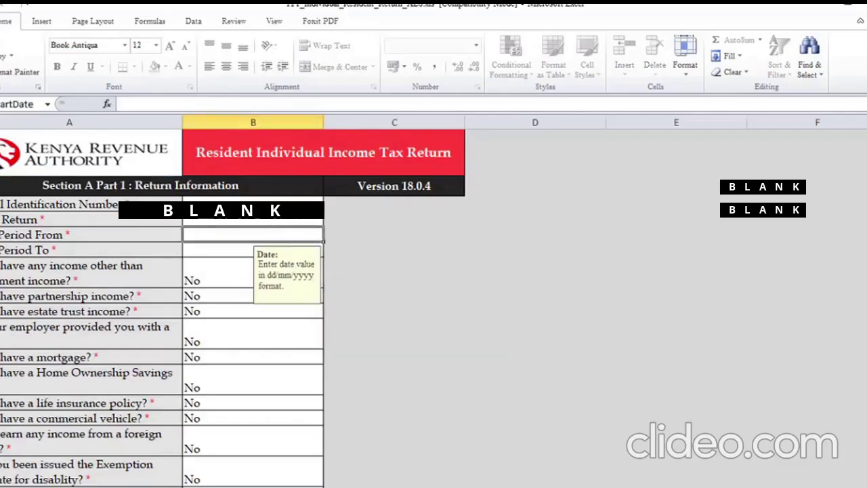
pyautogui.click(253, 204)
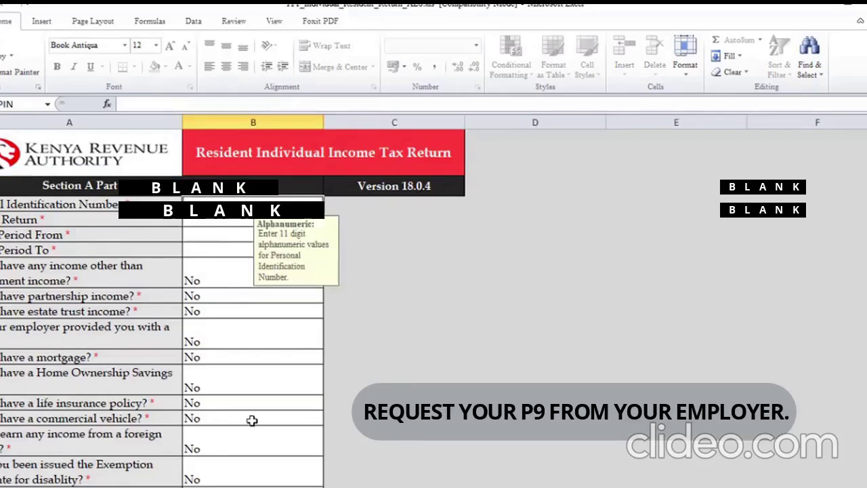
pyautogui.scroll(-1, 251, 421)
pyautogui.scroll(1, 251, 421)
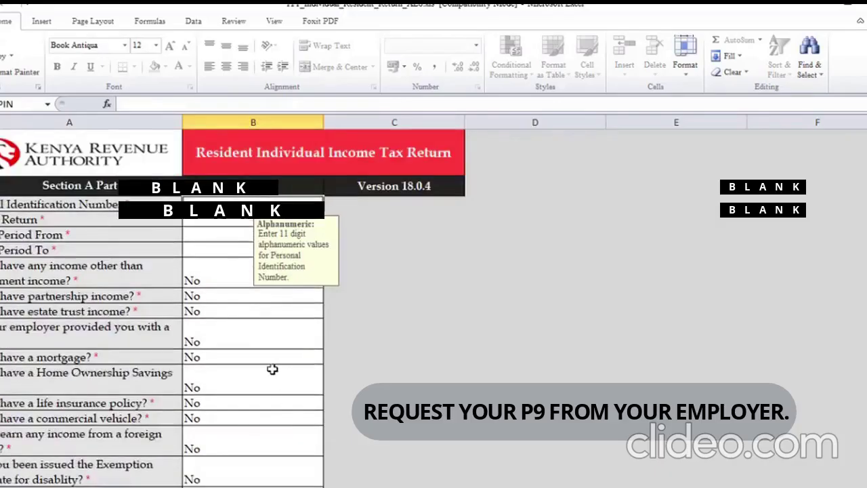
pyautogui.scroll(-1, 272, 368)
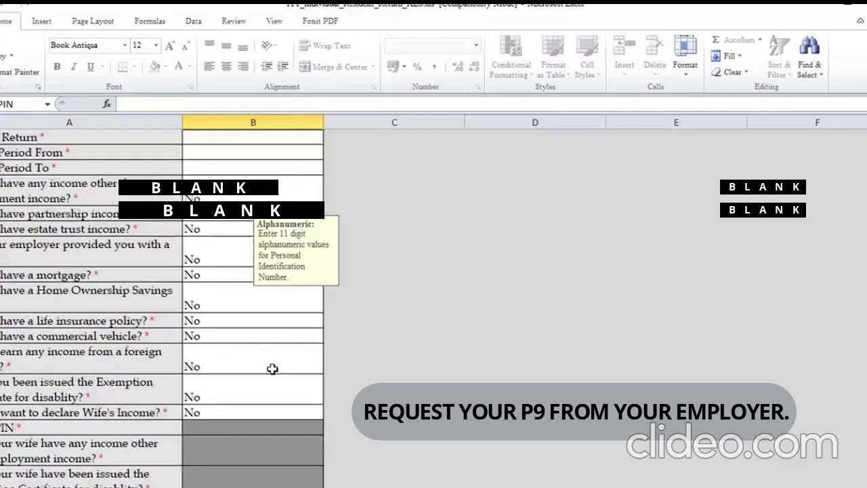
pyautogui.scroll(1, 271, 369)
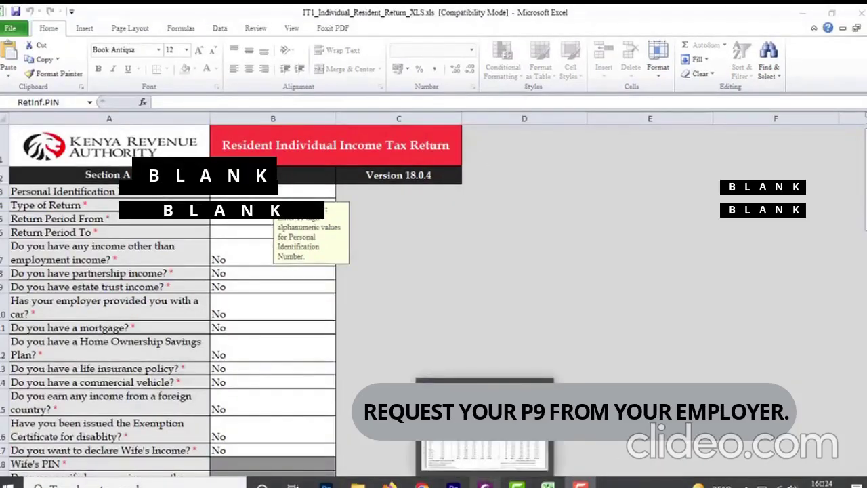
pyautogui.click(488, 484)
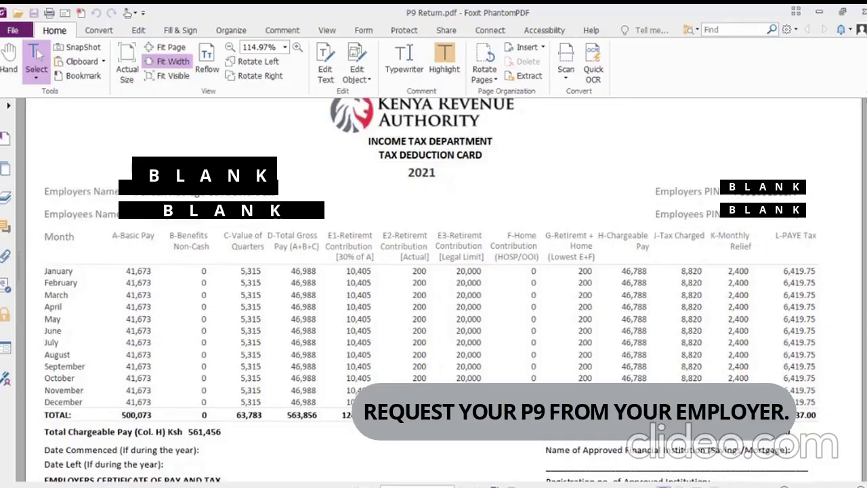
pyautogui.click(549, 485)
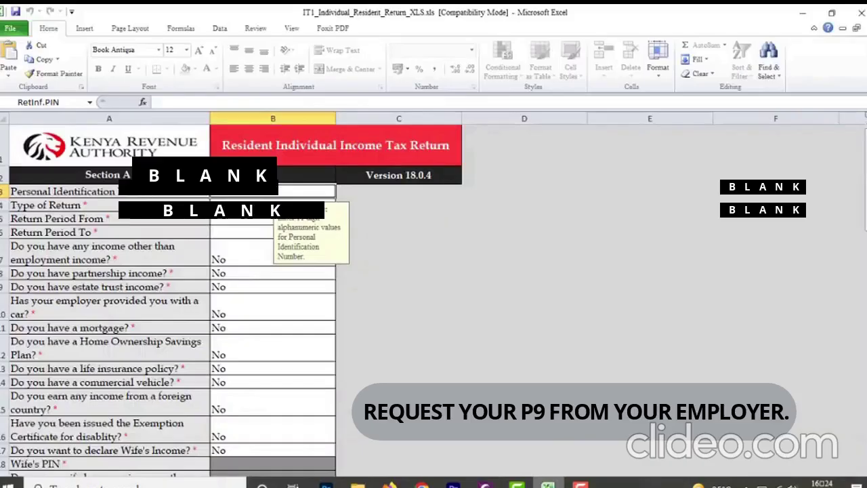
# Enter the taxpayer's PIN into cell B3, copied from the P9 deduction card
pyautogui.hotkey('alt', 'Tab')
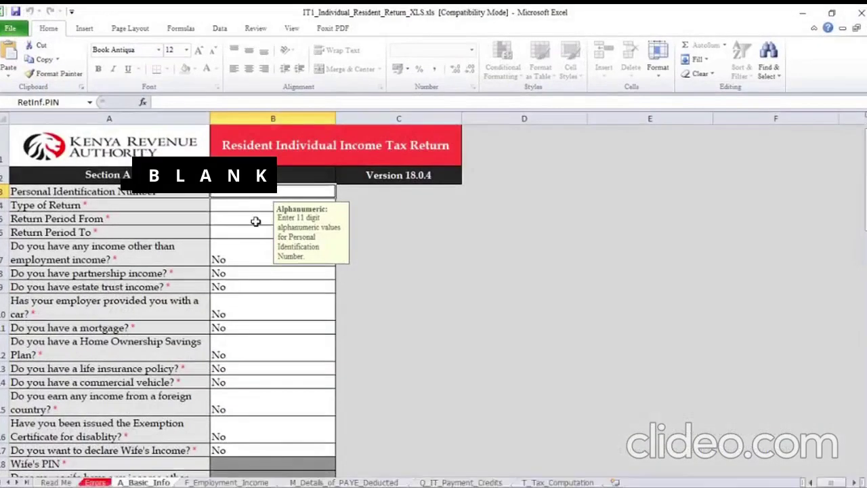
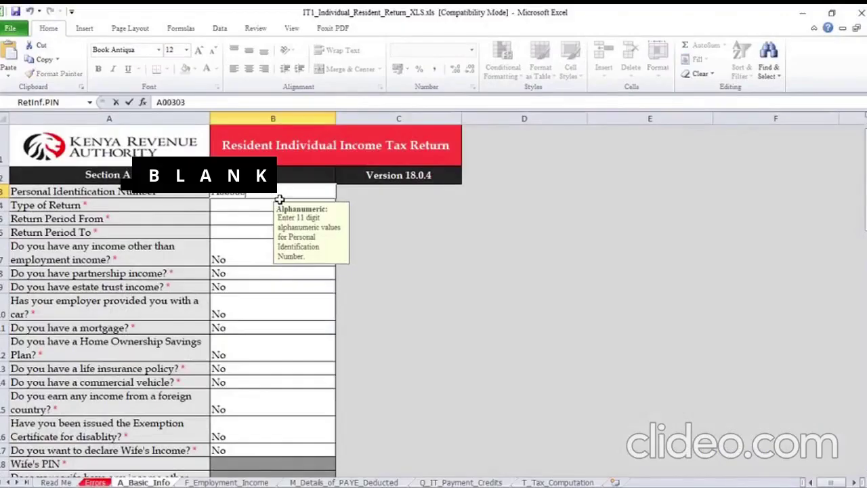
# Set Type of Return to Original, after briefly trying Amended
pyautogui.click(240, 207)
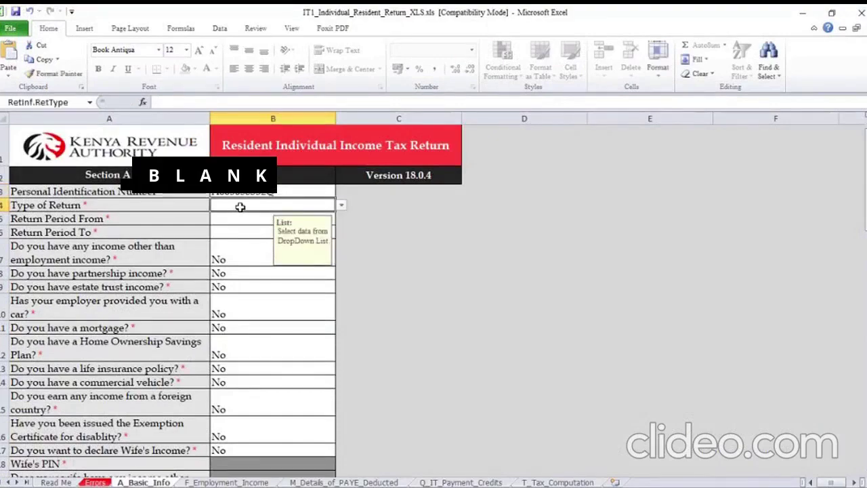
pyautogui.click(341, 205)
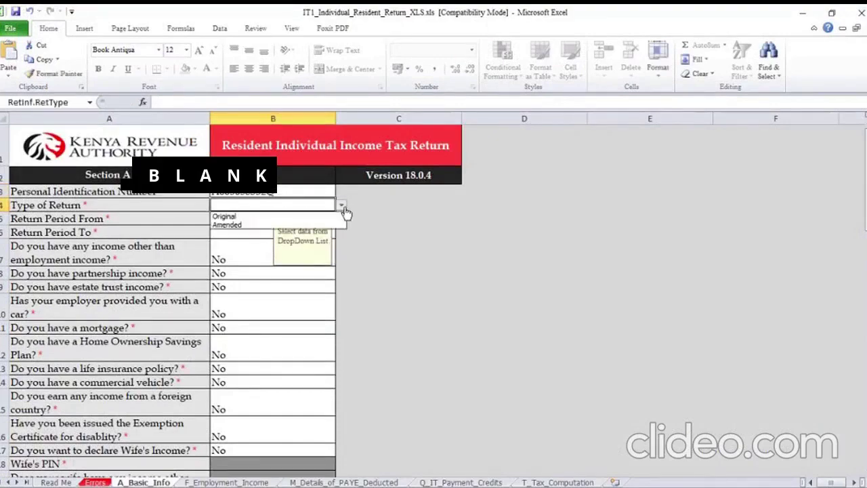
pyautogui.click(285, 217)
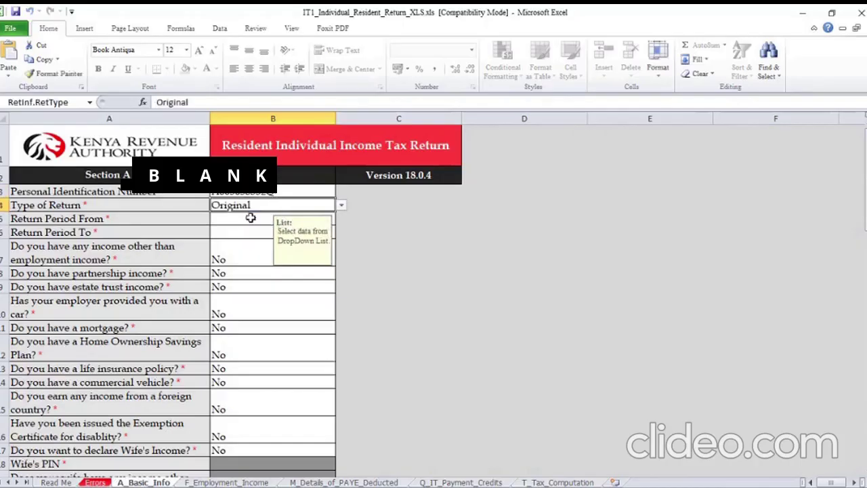
pyautogui.click(247, 228)
pyautogui.click(303, 203)
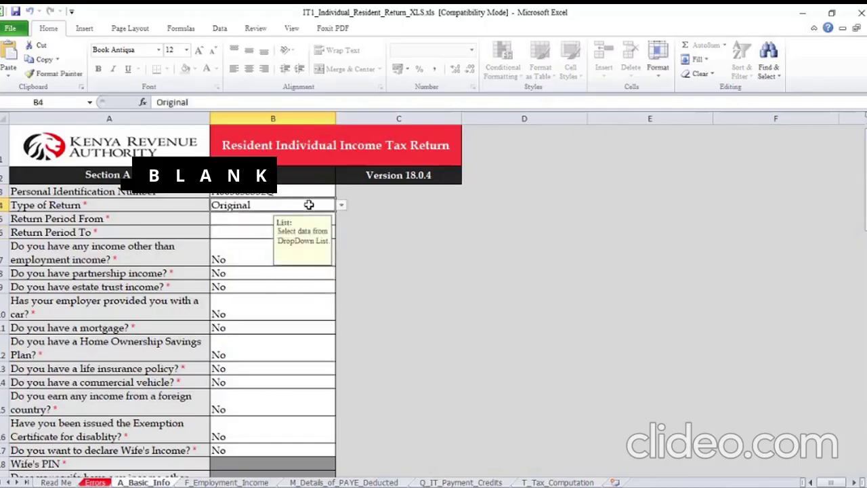
pyautogui.click(341, 207)
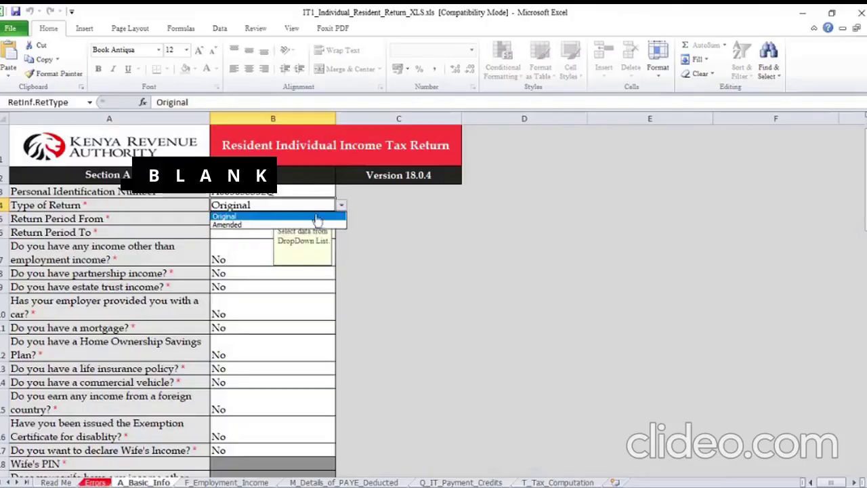
pyautogui.click(245, 225)
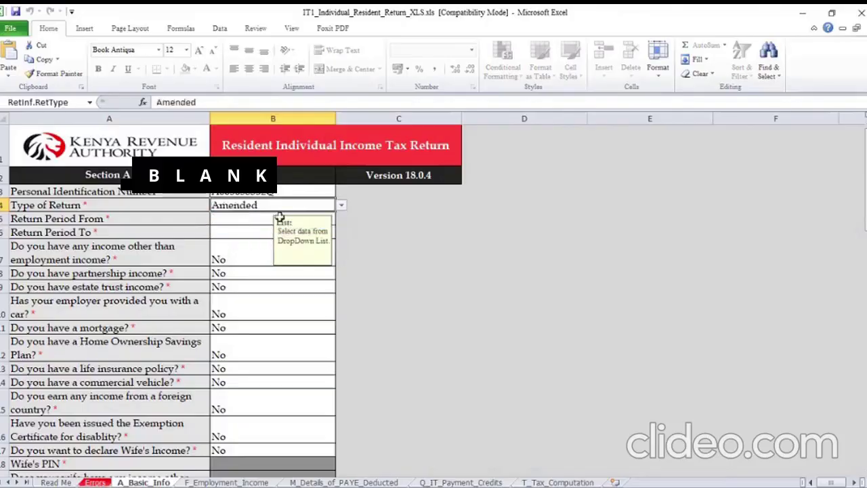
pyautogui.click(342, 207)
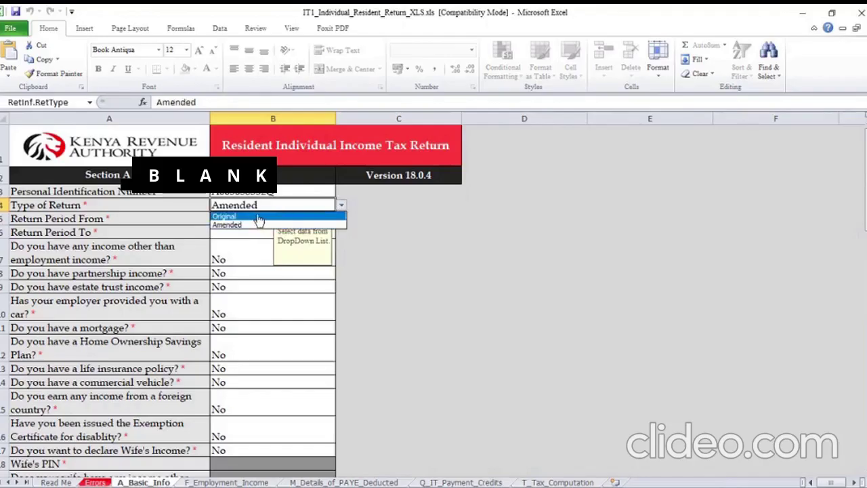
pyautogui.click(259, 217)
# Enter the return period 01/01/2021 to 31/12/2021 in B5 and B6
pyautogui.click(244, 220)
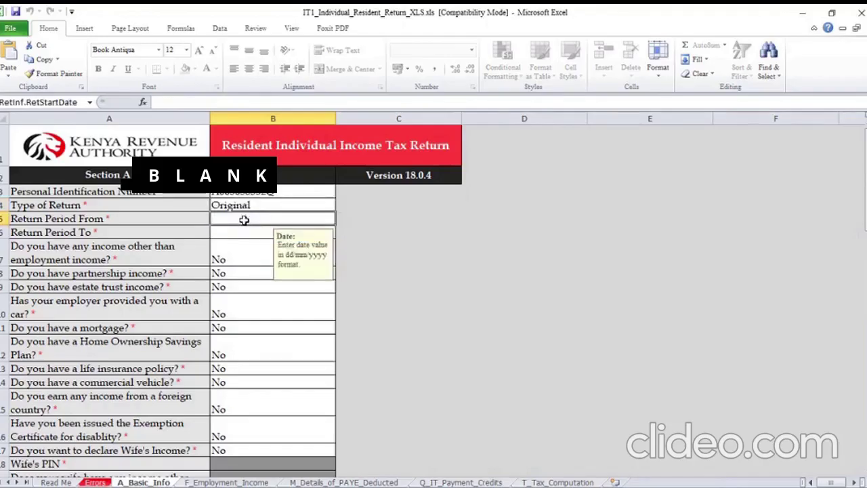
pyautogui.write('0')
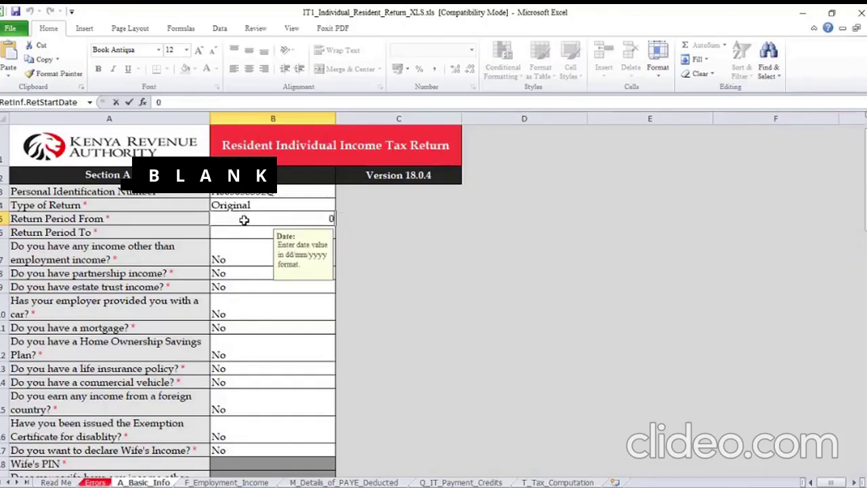
pyautogui.write('1/01')
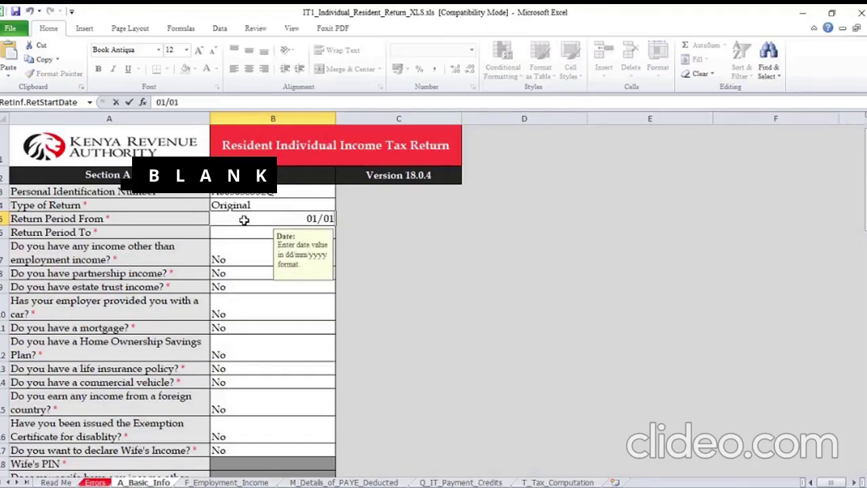
pyautogui.write('/2021')
pyautogui.press('Return')
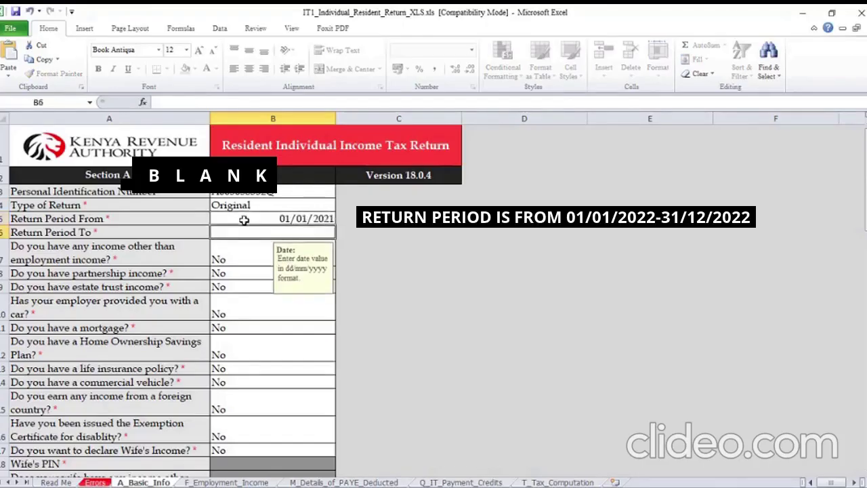
pyautogui.write('3')
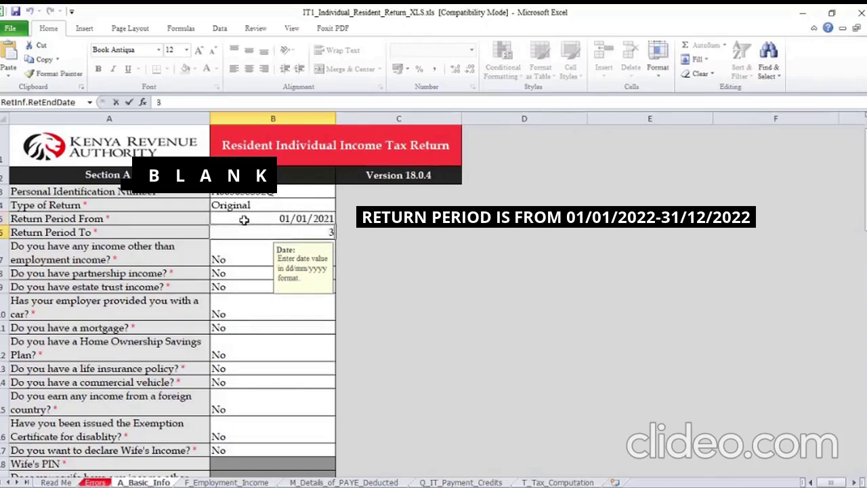
pyautogui.write('1/')
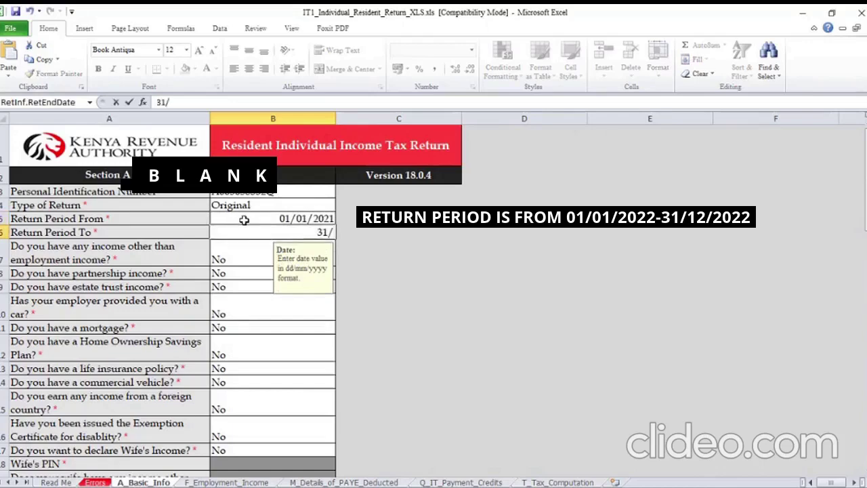
pyautogui.write('12/2021')
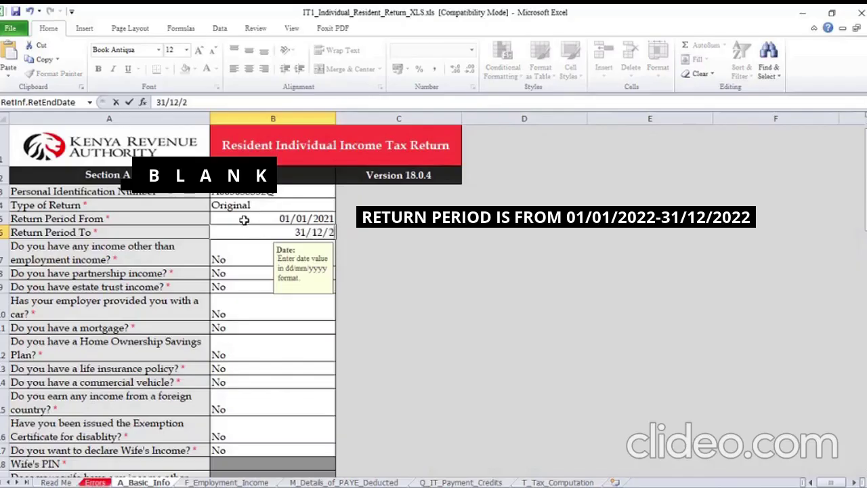
pyautogui.click(237, 254)
pyautogui.press('Up')
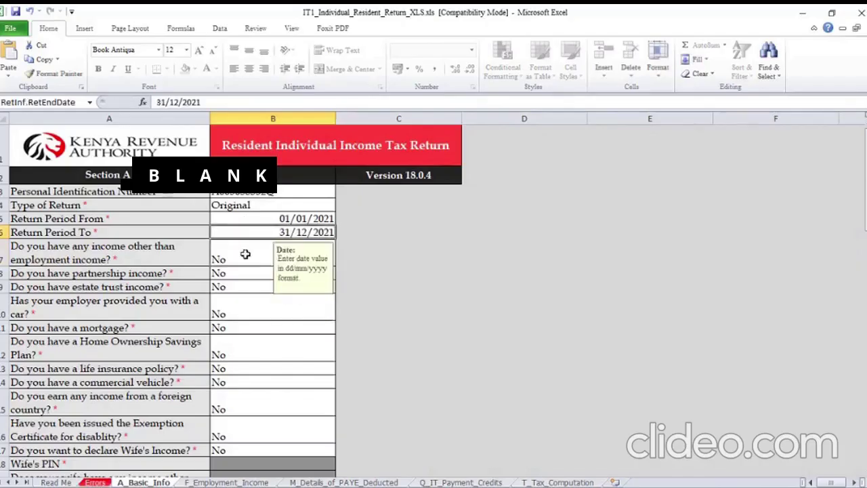
# Leave the other-income question answered No after briefly choosing Yes
pyautogui.click(237, 254)
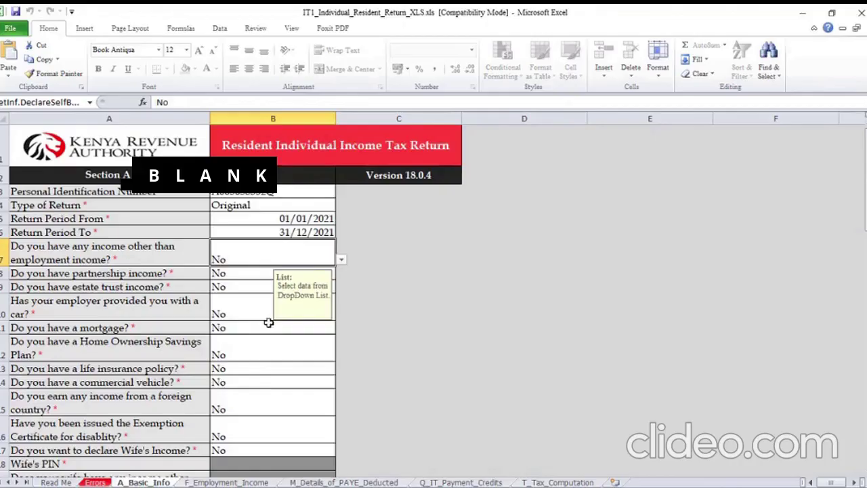
pyautogui.click(343, 261)
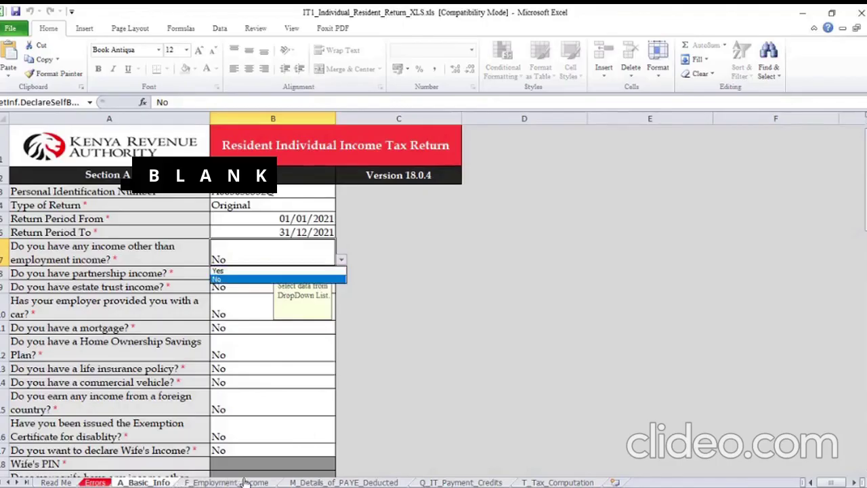
pyautogui.click(258, 271)
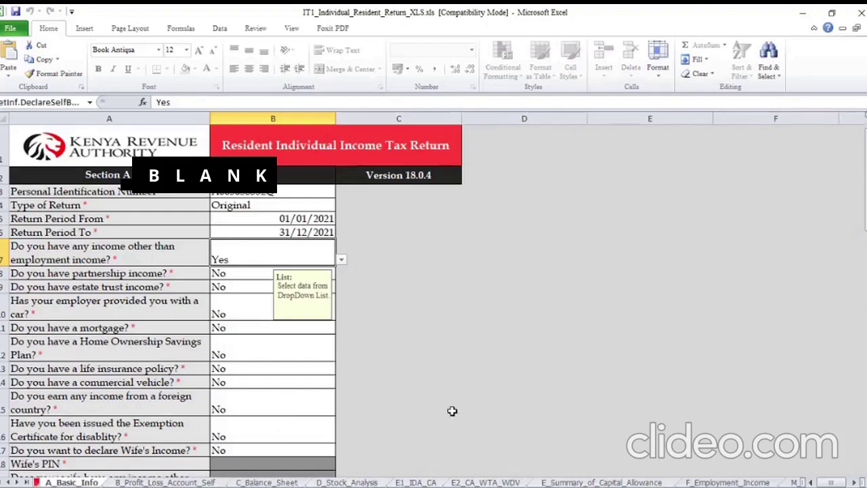
pyautogui.click(341, 260)
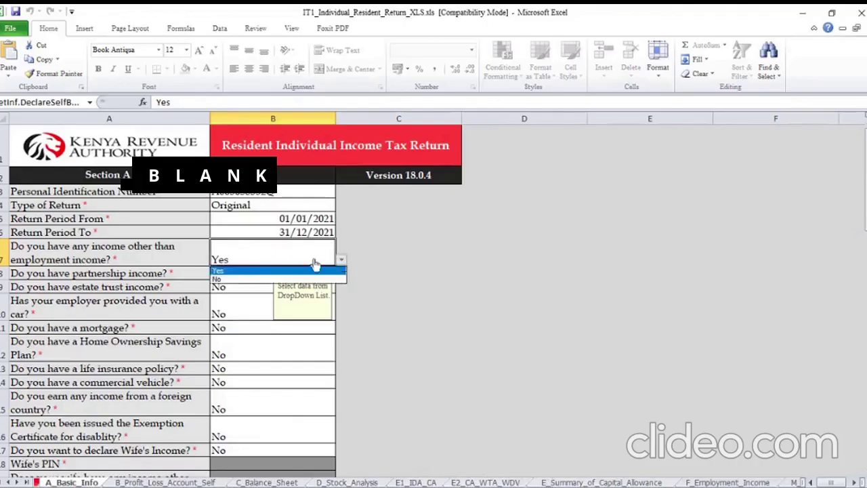
pyautogui.click(233, 279)
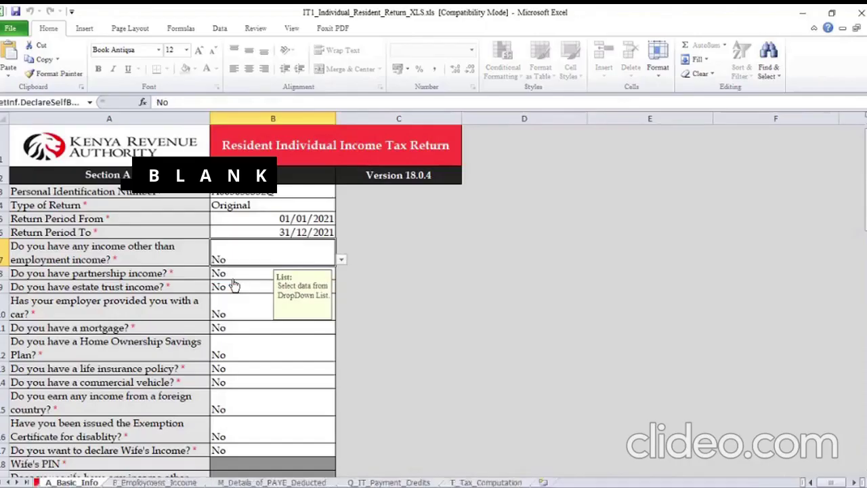
# Move to the F_Employment_Income sheet
pyautogui.scroll(-8, 261, 376)
pyautogui.scroll(-10, 261, 376)
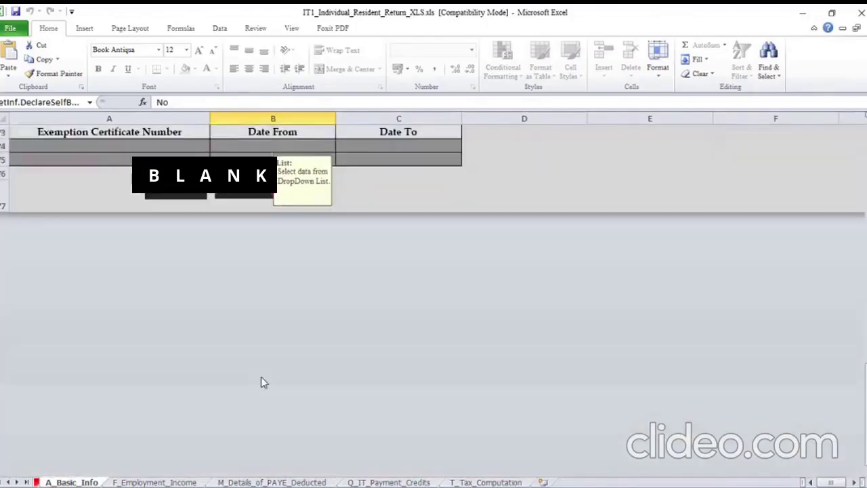
pyautogui.hotkey('ctrl', 'pagedown')
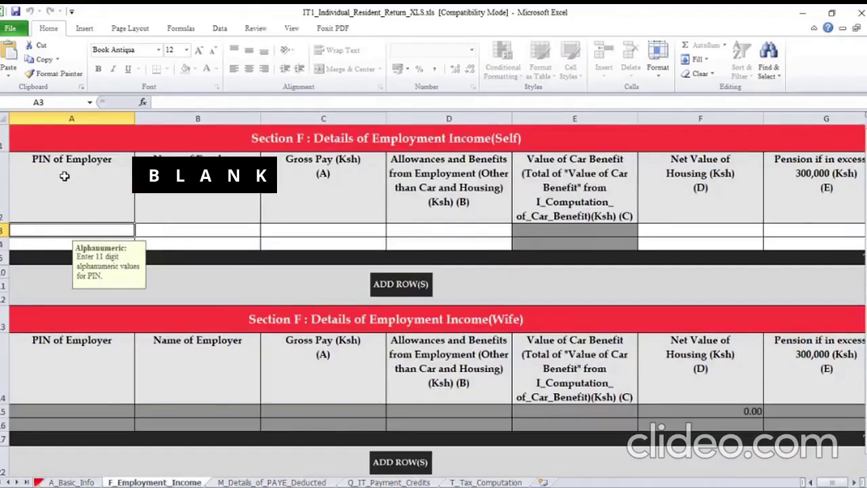
# Enter the employer's PIN in row 3, checking it against the P9 deduction card
pyautogui.moveTo(529, 485)
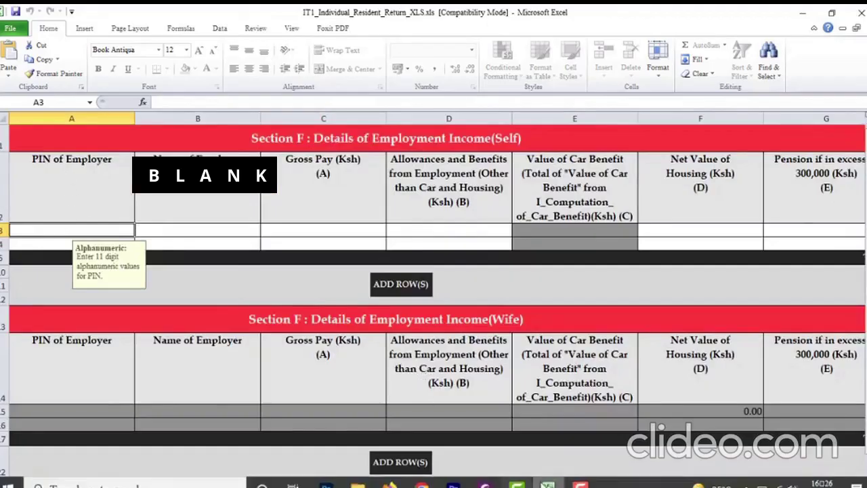
pyautogui.click(484, 484)
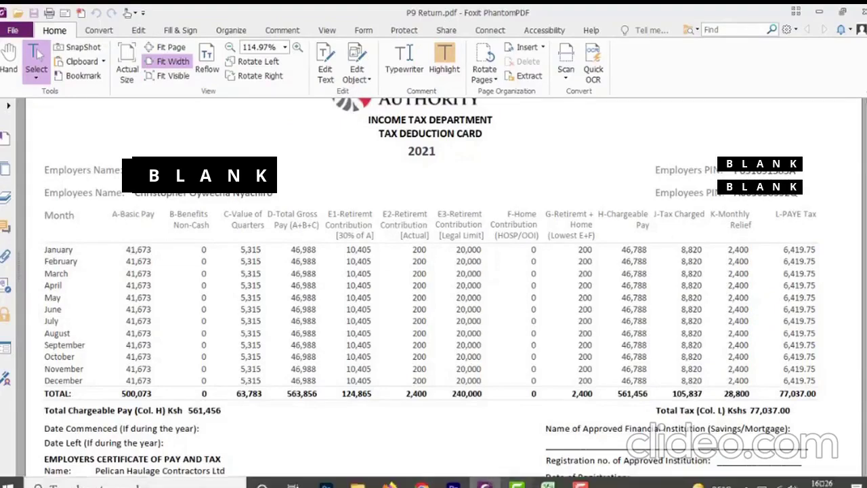
pyautogui.click(548, 485)
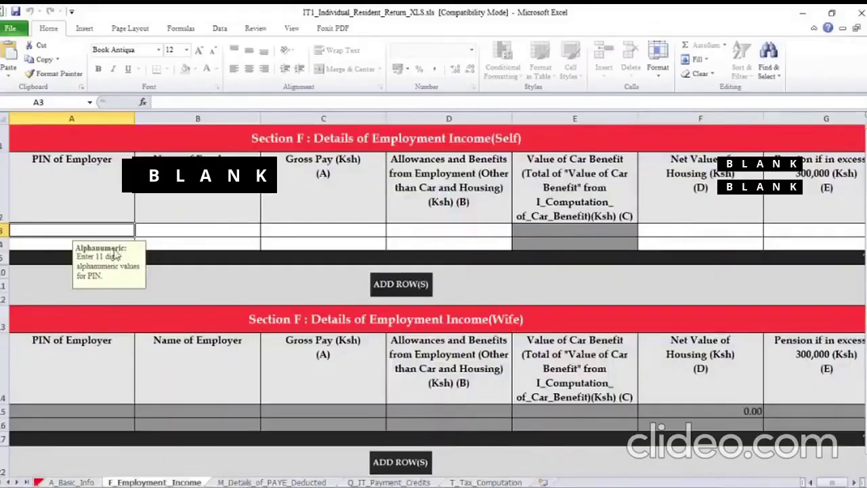
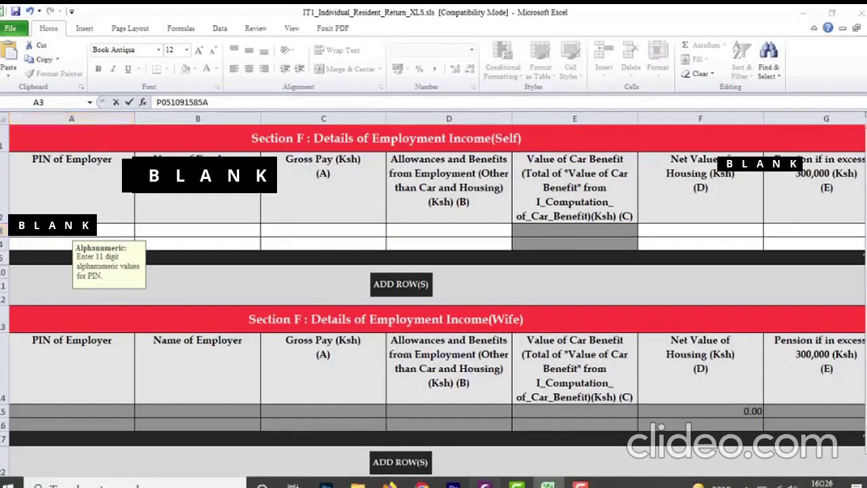
pyautogui.click(485, 483)
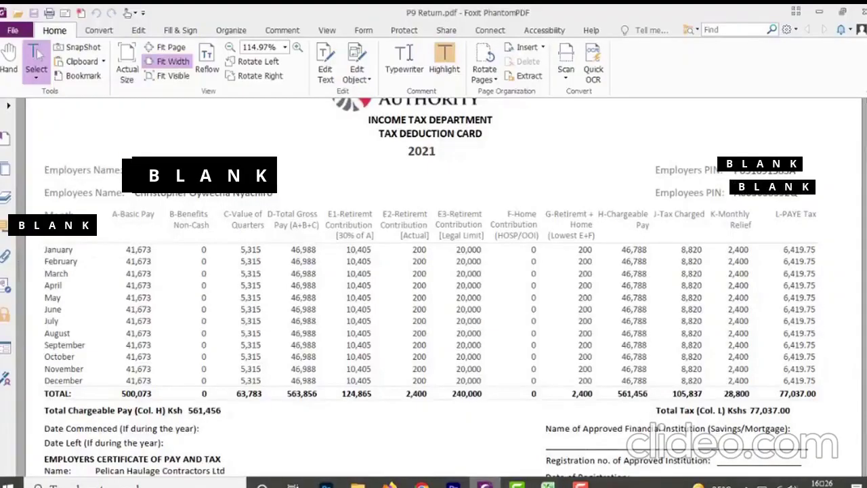
pyautogui.click(548, 484)
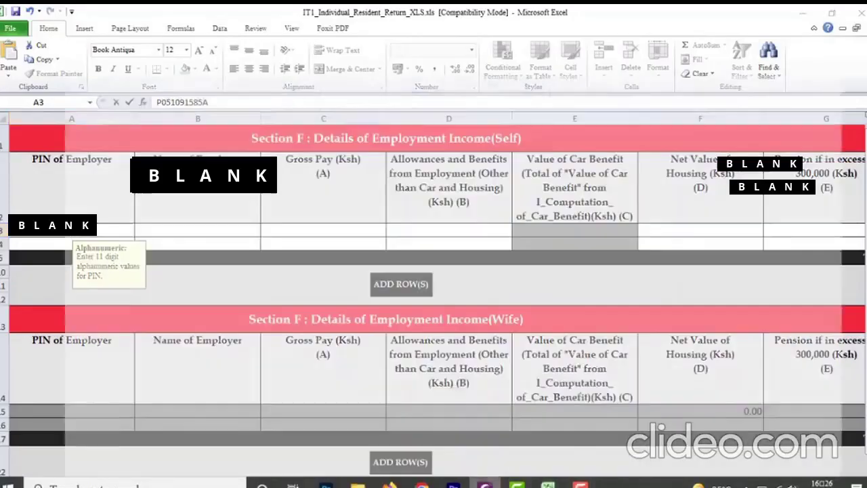
pyautogui.click(573, 407)
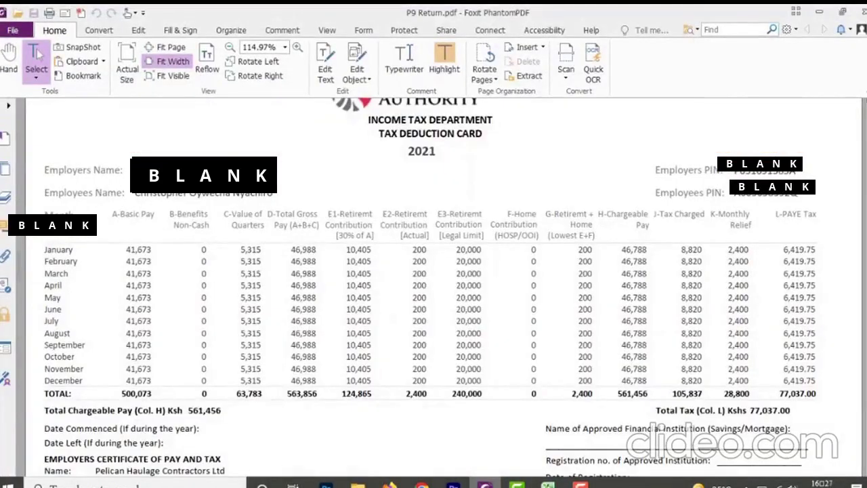
pyautogui.hotkey('alt', 'Tab')
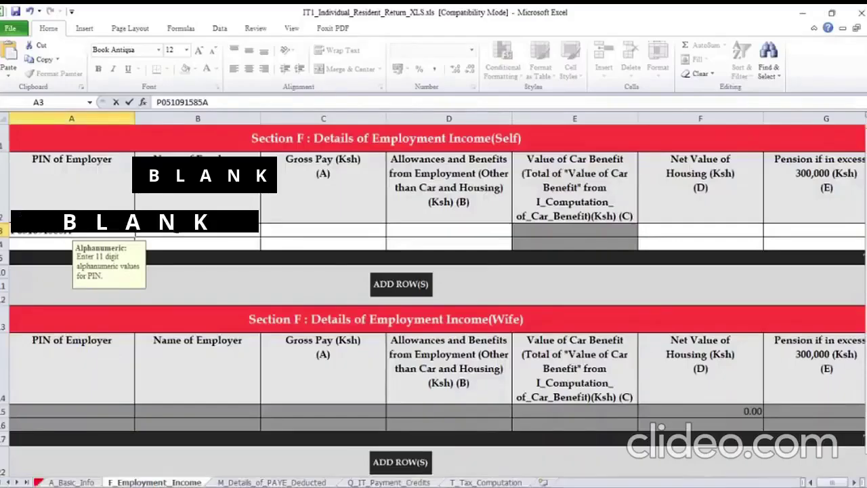
# Enter employer name PELICAN HAULAGE CONTRACTORS LTD in row 3
pyautogui.click(172, 230)
pyautogui.write('PELIC')
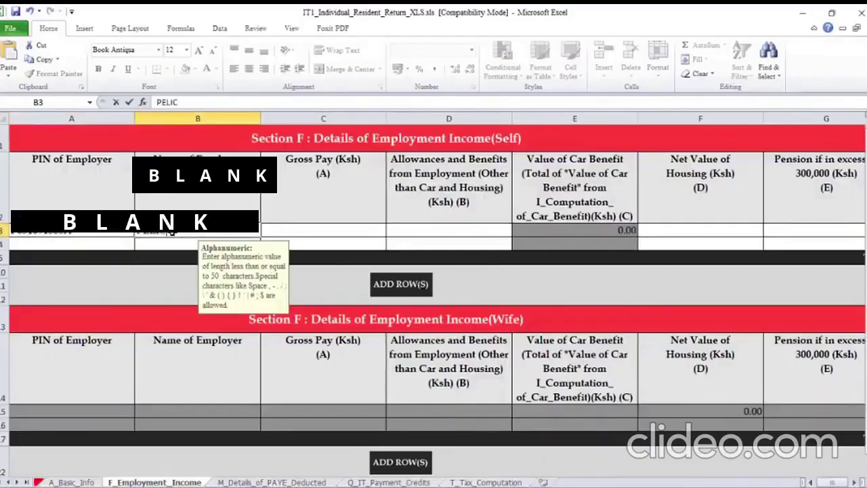
pyautogui.write('AN HAULAG')
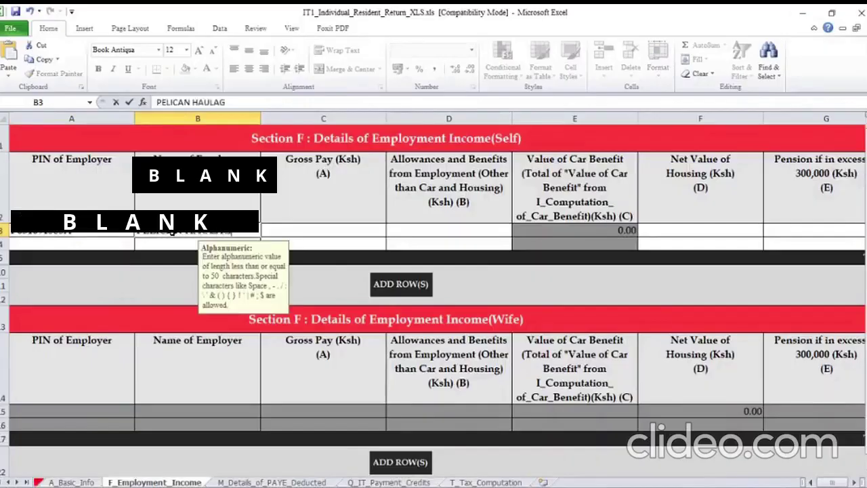
pyautogui.write('E CONT')
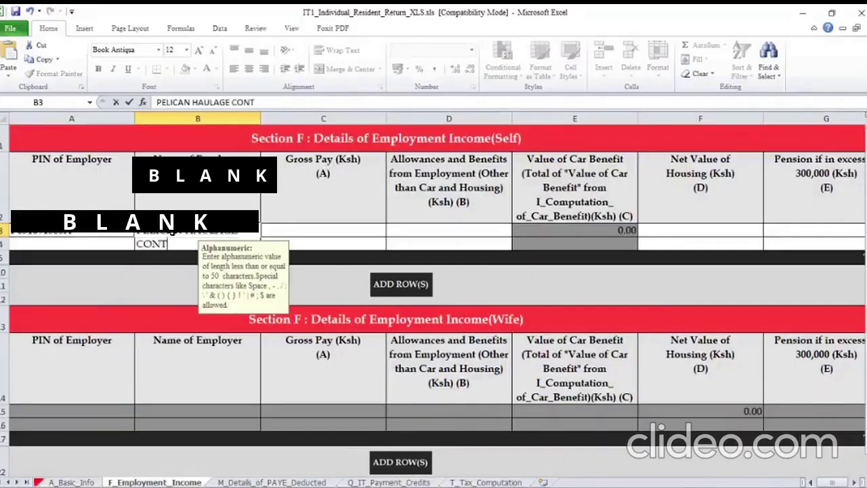
pyautogui.write('RA')
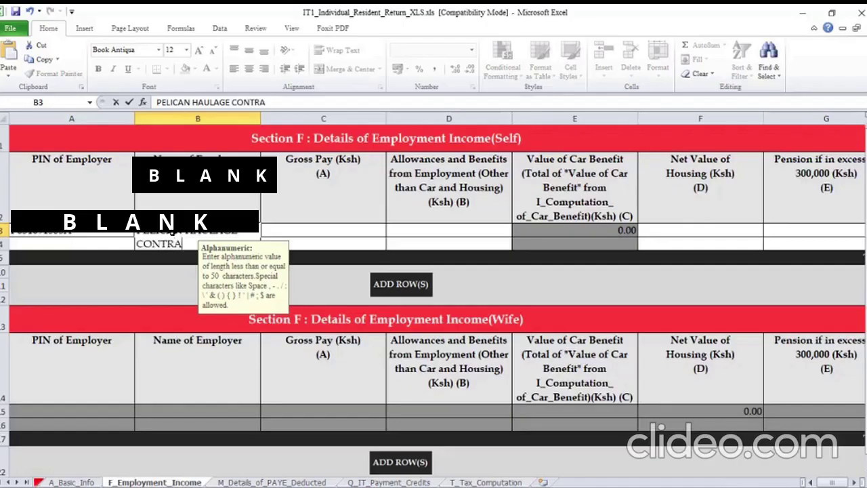
pyautogui.write('CTORS LT')
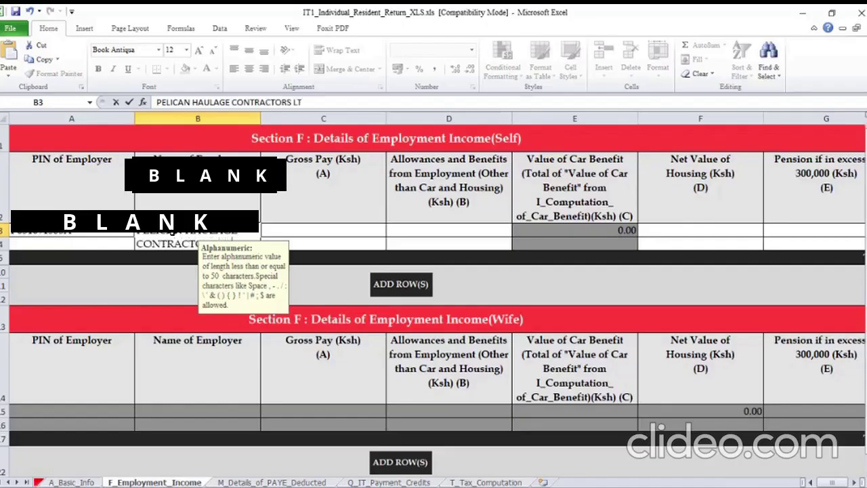
pyautogui.press('Tab')
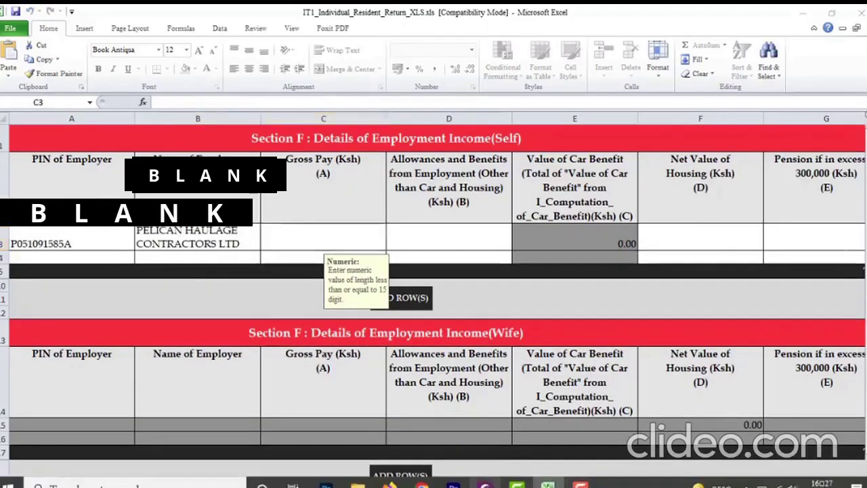
pyautogui.click(582, 486)
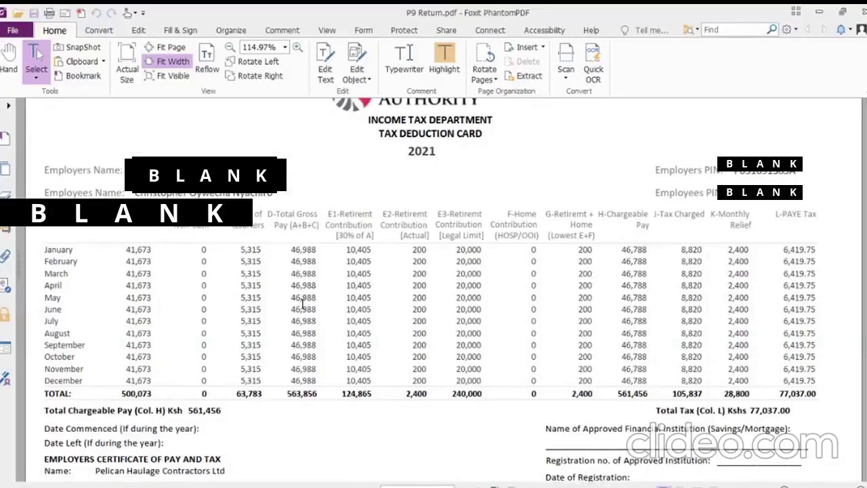
# Enter the P9 card's annual gross pay of 563,856 in C3 of the self row
pyautogui.moveTo(281, 214); pyautogui.dragTo(310, 216)
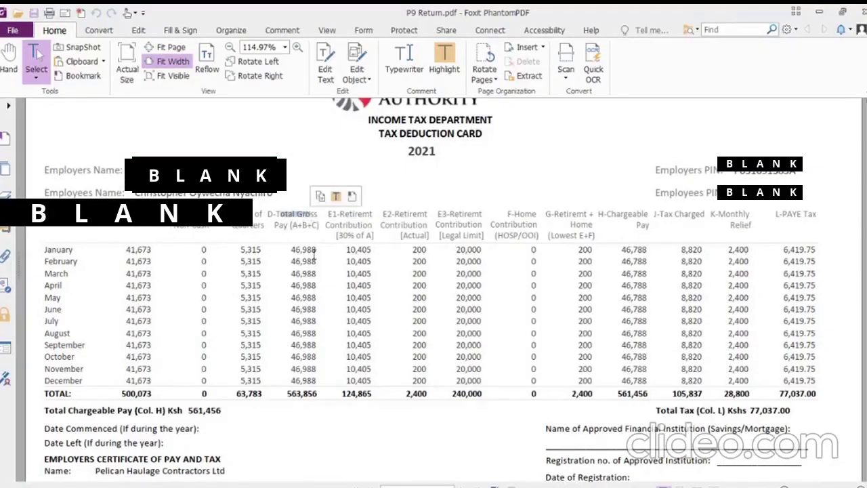
pyautogui.click(290, 394)
pyautogui.moveTo(298, 397); pyautogui.dragTo(319, 394)
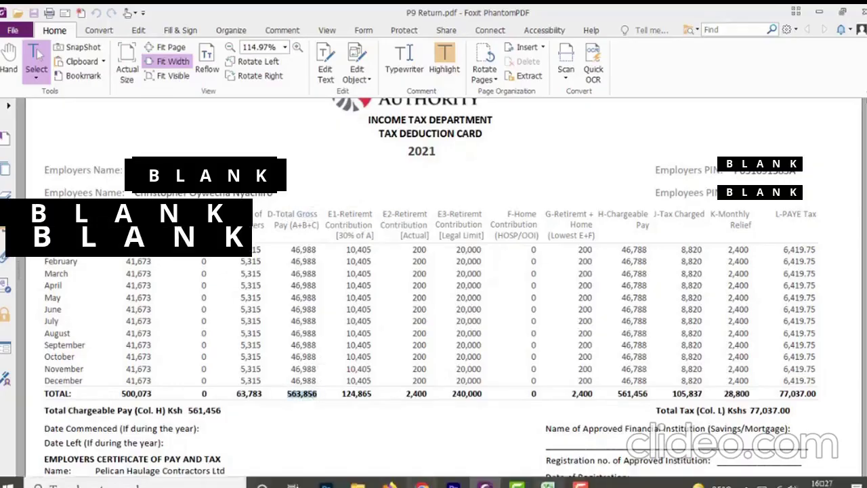
pyautogui.moveTo(547, 482)
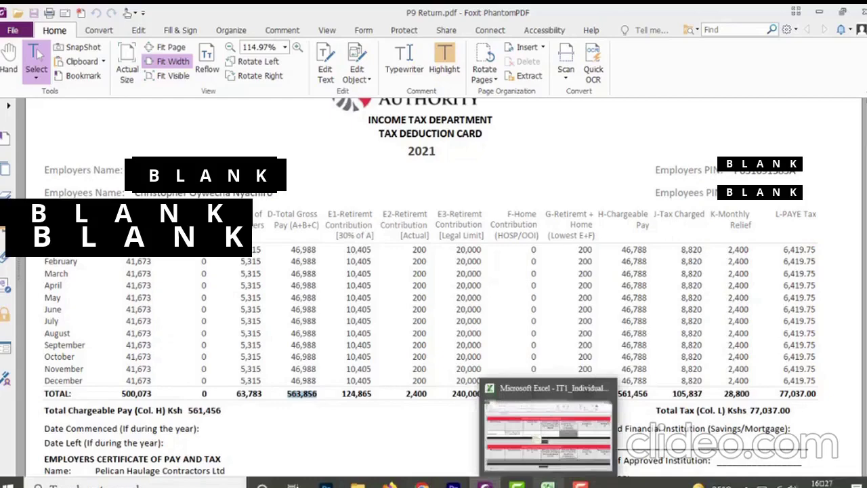
pyautogui.click(547, 424)
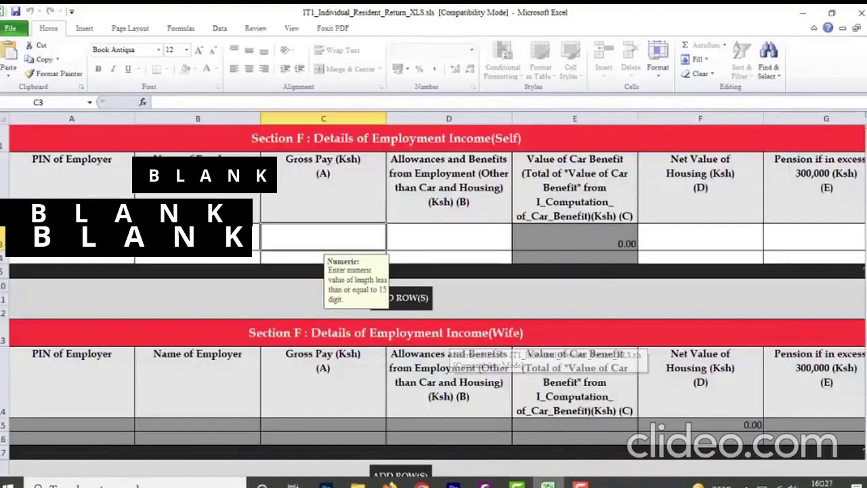
pyautogui.write('563856')
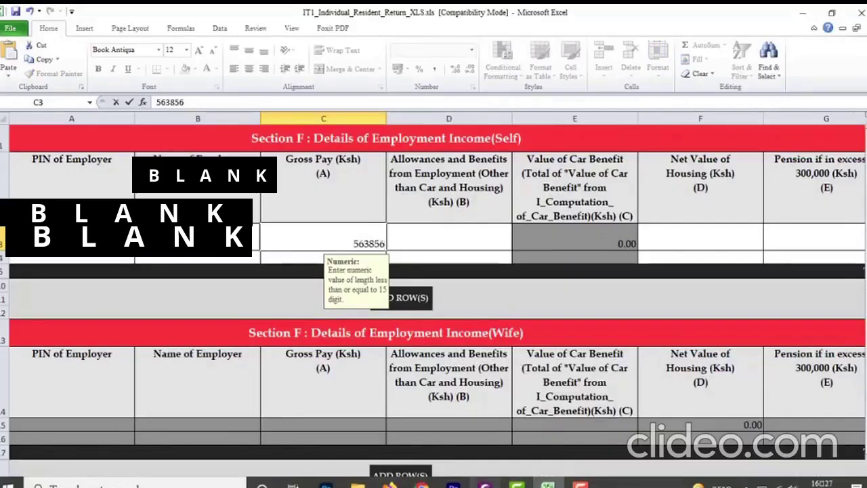
pyautogui.click(485, 485)
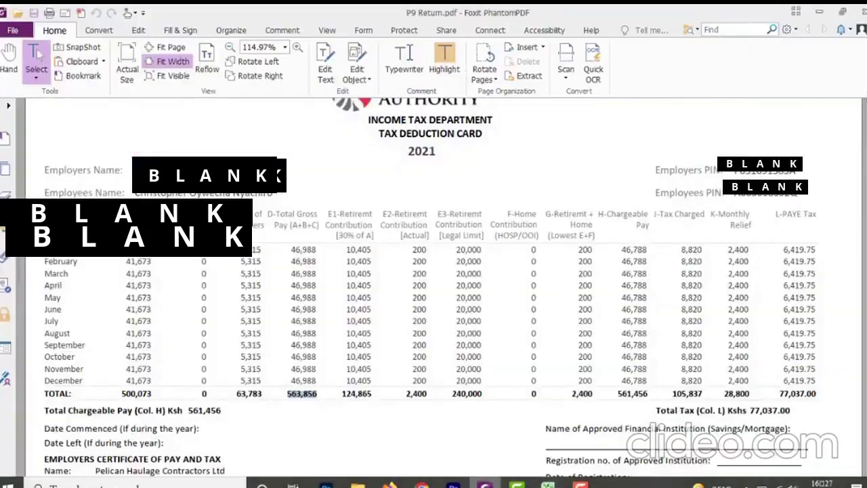
pyautogui.click(548, 485)
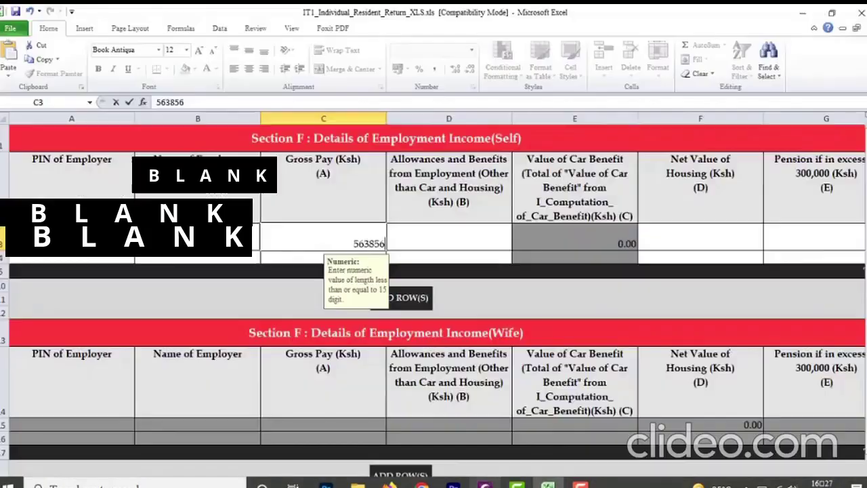
pyautogui.press('Tab')
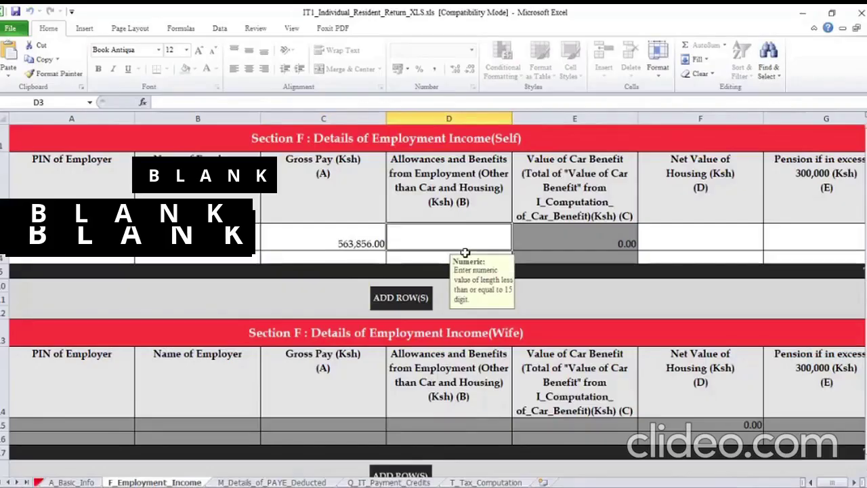
# Record 0 for allowances, housing value and excess pension after checking the P9 pension total
pyautogui.write('0')
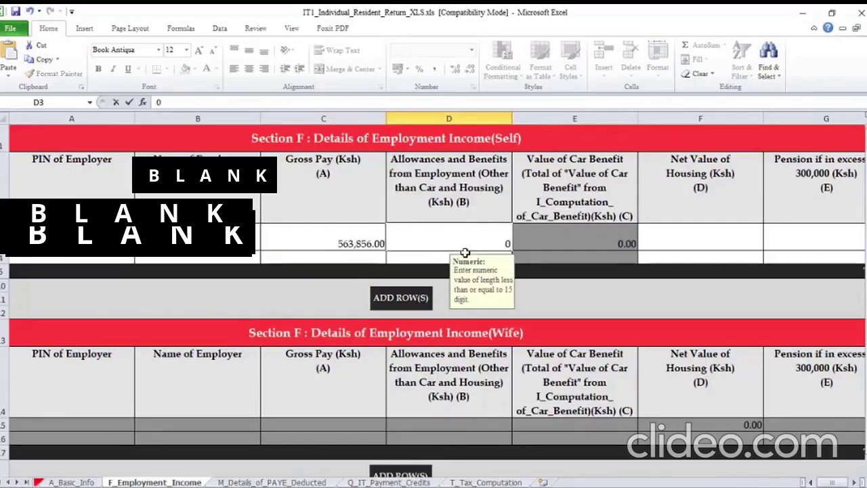
pyautogui.press('Tab')
pyautogui.write('0')
pyautogui.press('Tab')
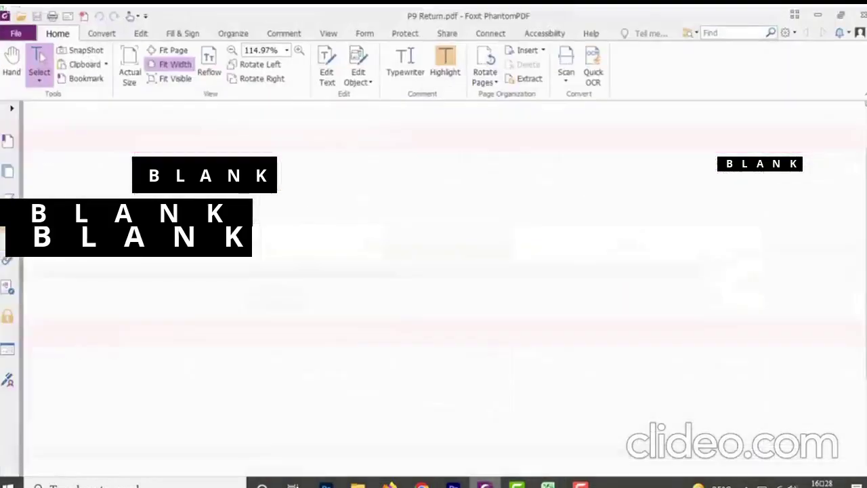
pyautogui.click(485, 482)
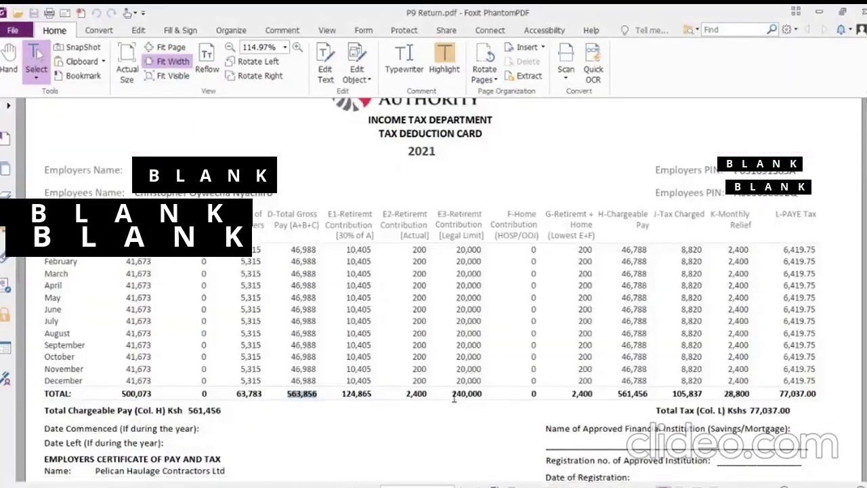
pyautogui.moveTo(453, 393); pyautogui.dragTo(483, 394)
pyautogui.click(488, 394)
pyautogui.moveTo(468, 485)
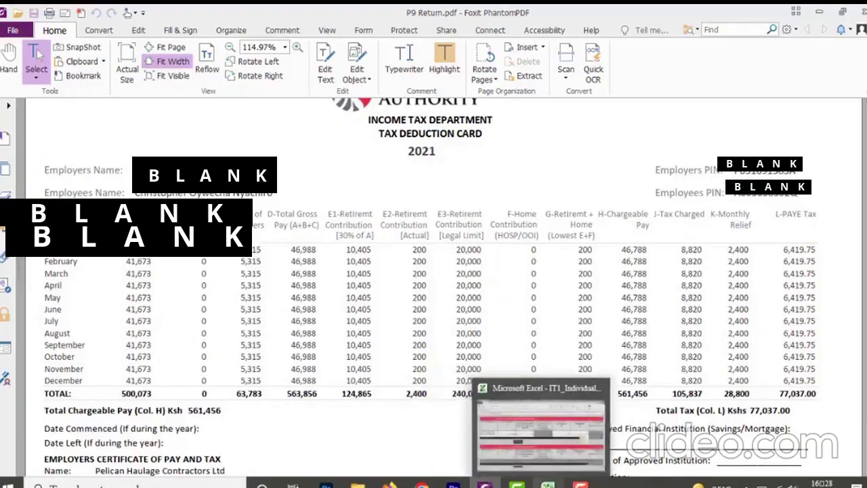
pyautogui.click(548, 483)
pyautogui.write('0')
pyautogui.press('Return')
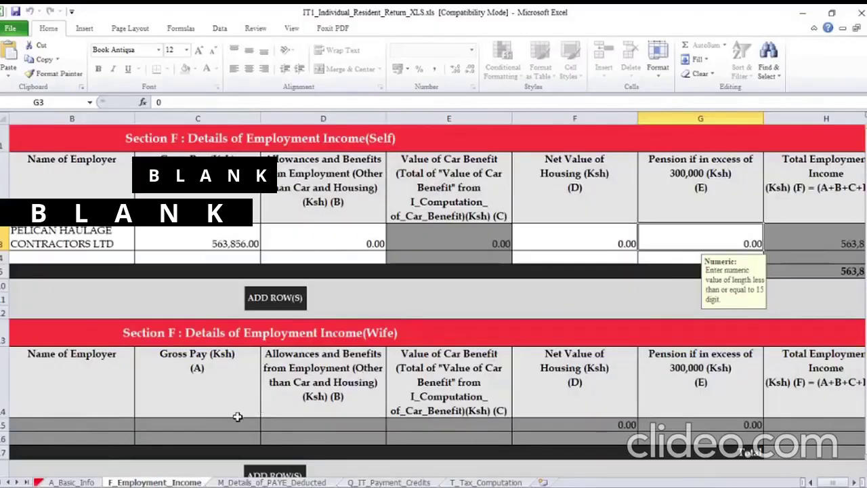
# Move to the PAYE Deducted sheet and select the employer's PIN in A3
pyautogui.scroll(-4, 429, 402)
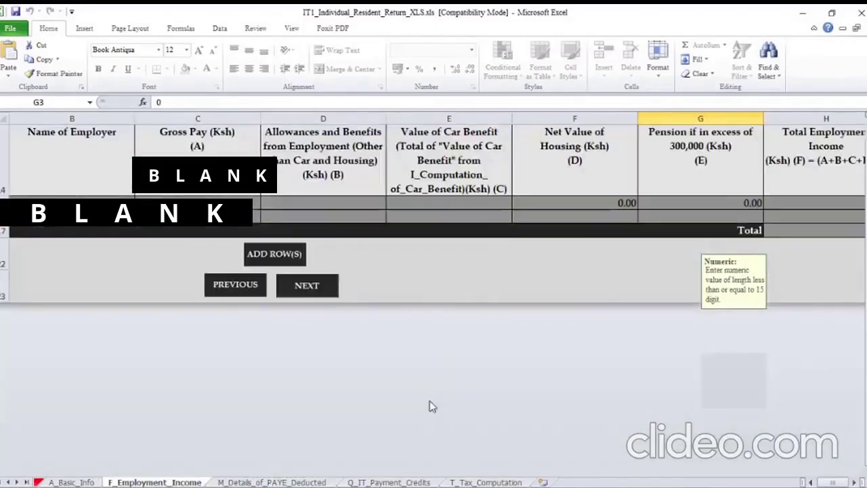
pyautogui.scroll(1, 430, 400)
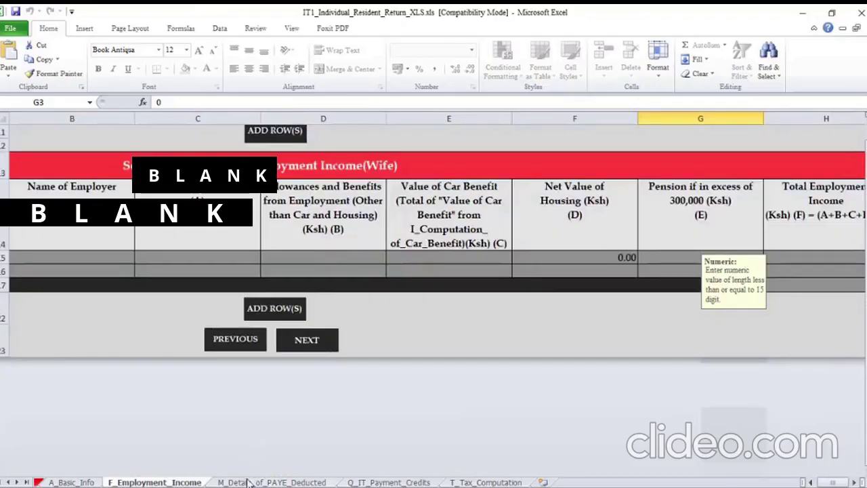
pyautogui.click(318, 340)
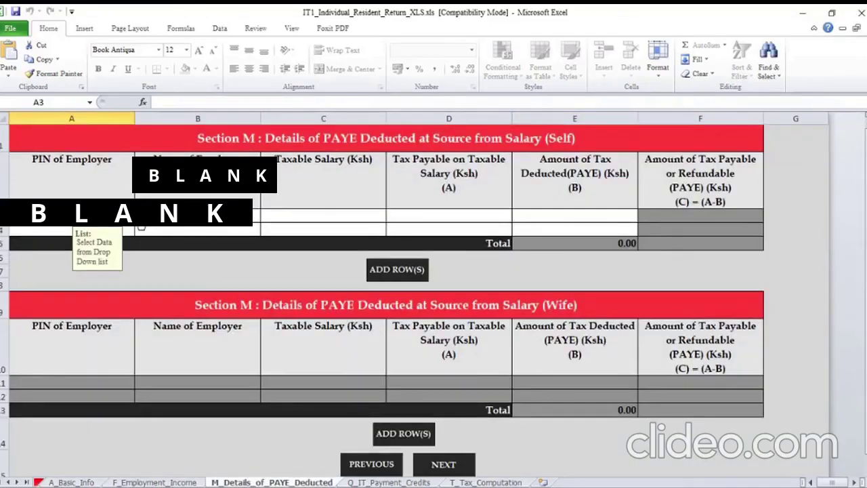
pyautogui.click(142, 229)
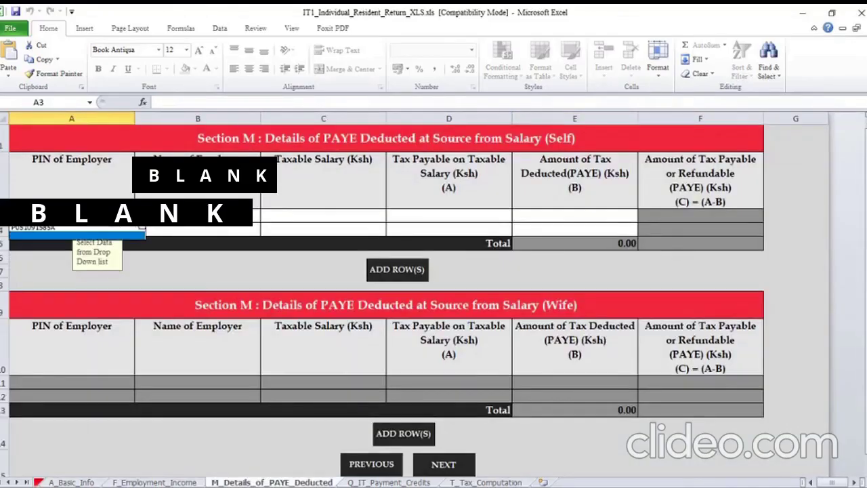
pyautogui.click(89, 231)
# Enter the employer name PELICAN HAULAGE CONTRACTORS LTD in B3
pyautogui.click(198, 216)
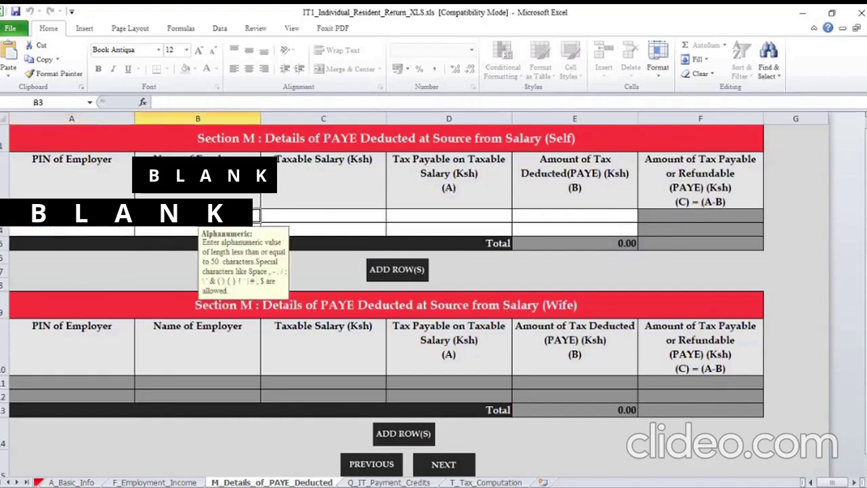
pyautogui.write('PELICAN HAULAG')
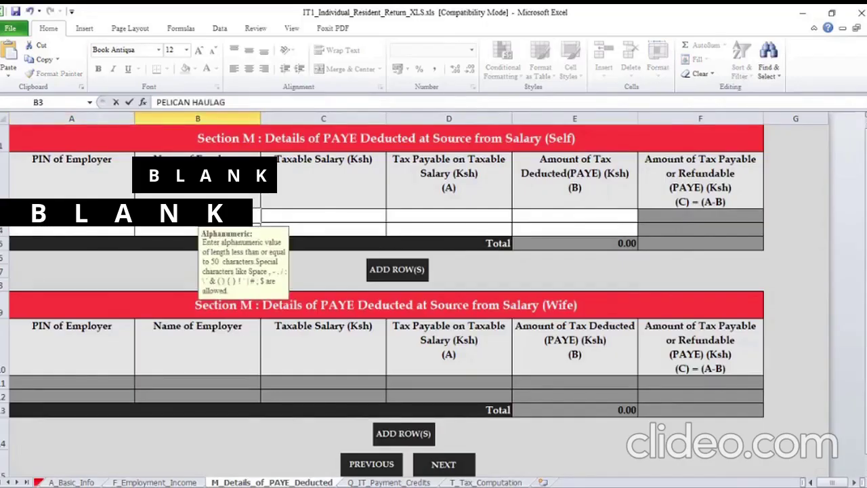
pyautogui.write('E CONTA')
pyautogui.press('BackSpace')
pyautogui.write('RACTORS')
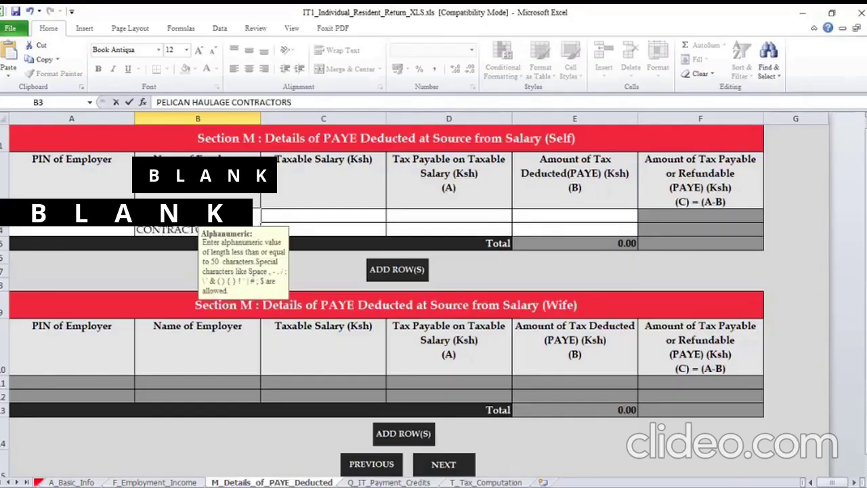
pyautogui.write(' LTD')
pyautogui.press('Tab')
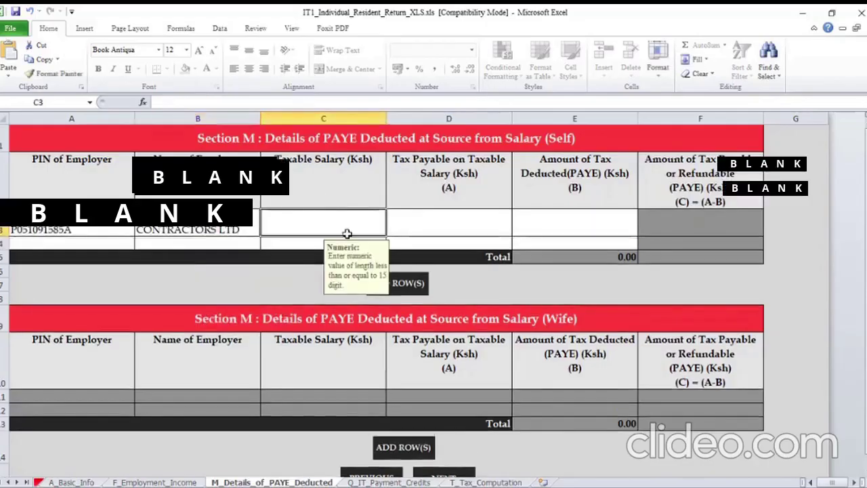
# Read the P9 H-Chargeable Pay total and enter 561,456 as Taxable Salary in C3
pyautogui.moveTo(515, 484)
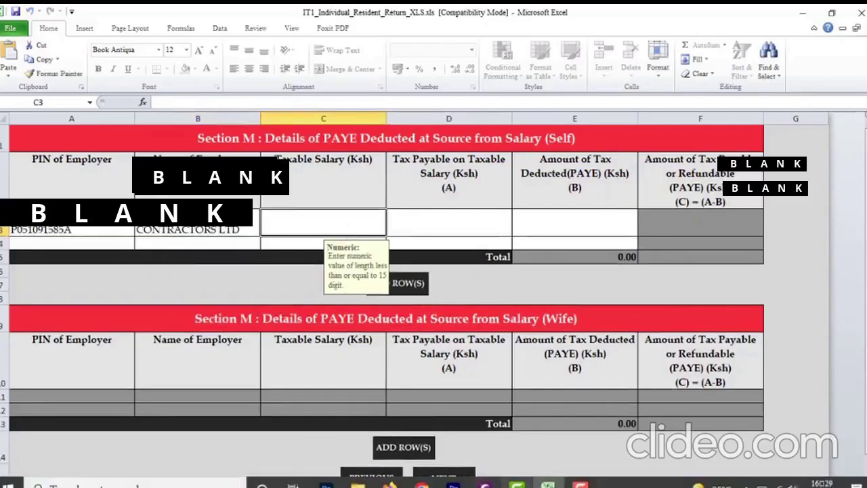
pyautogui.moveTo(390, 484)
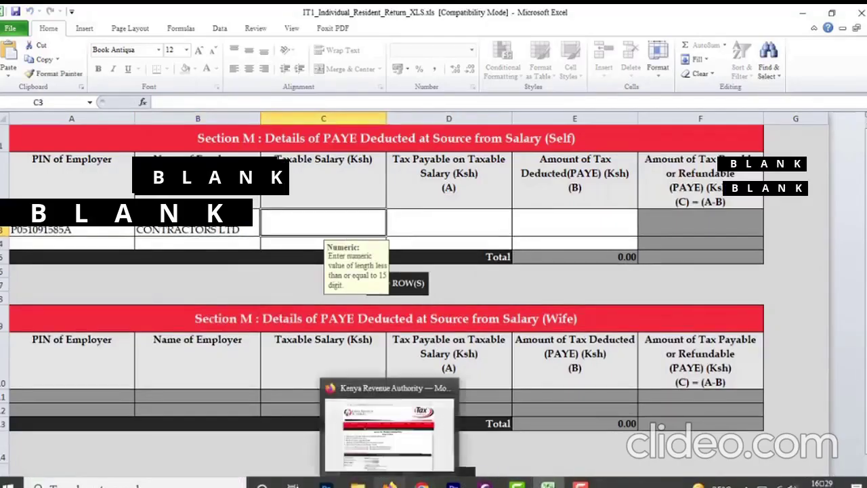
pyautogui.click(486, 484)
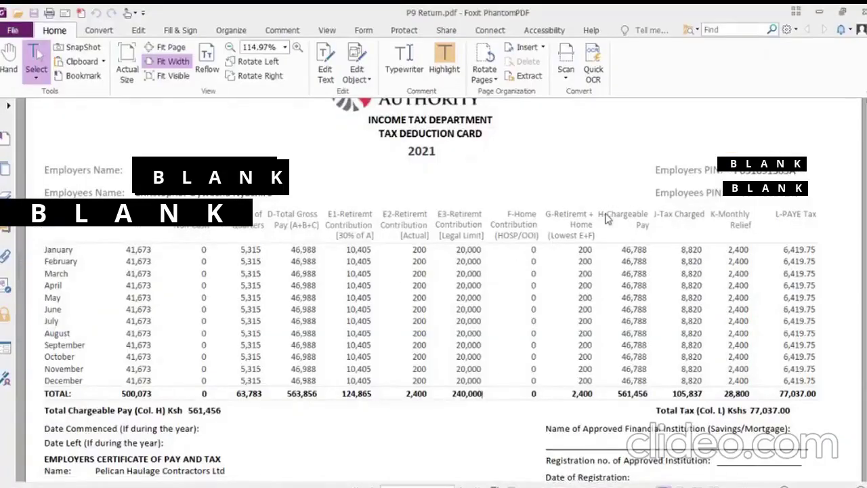
pyautogui.moveTo(609, 215); pyautogui.dragTo(647, 226)
pyautogui.click(646, 239)
pyautogui.moveTo(516, 485)
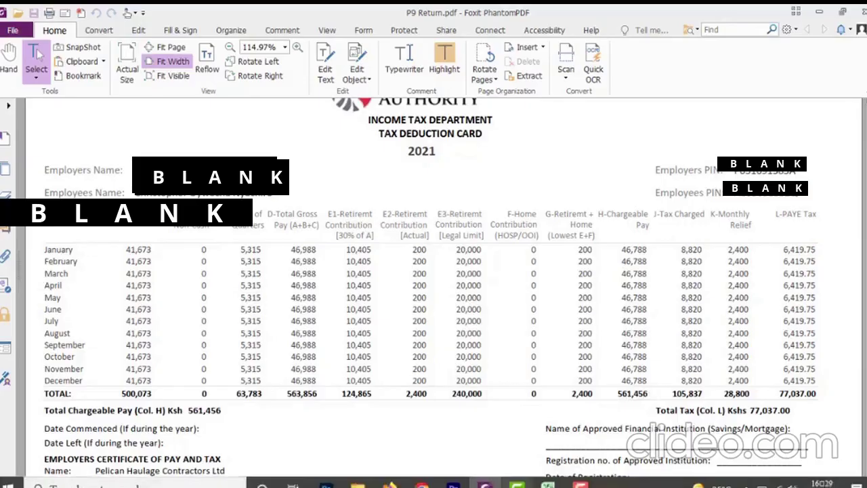
pyautogui.click(548, 485)
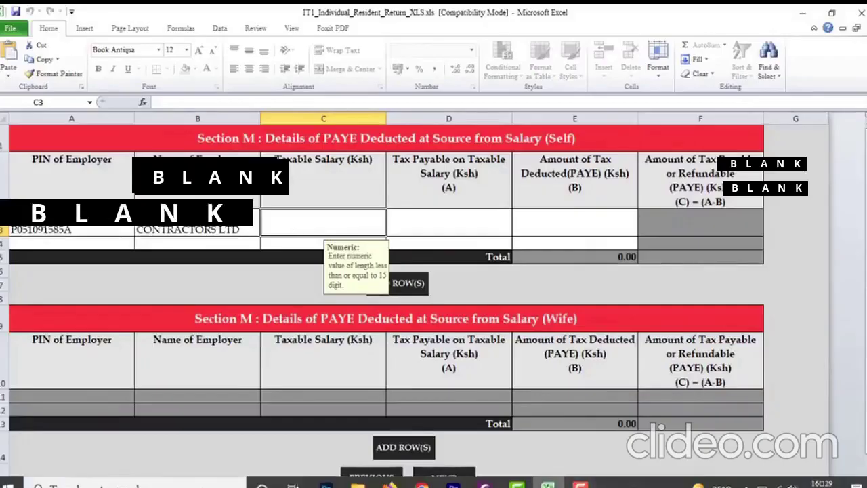
pyautogui.click(581, 485)
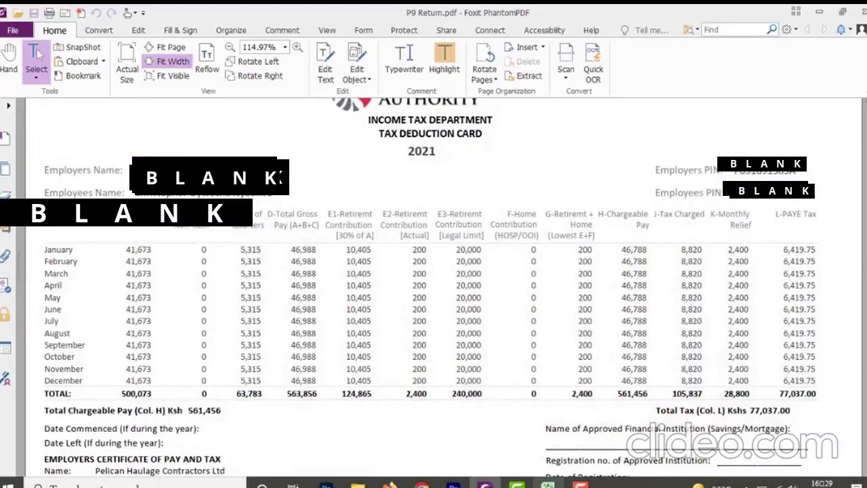
pyautogui.click(548, 485)
pyautogui.write('561456')
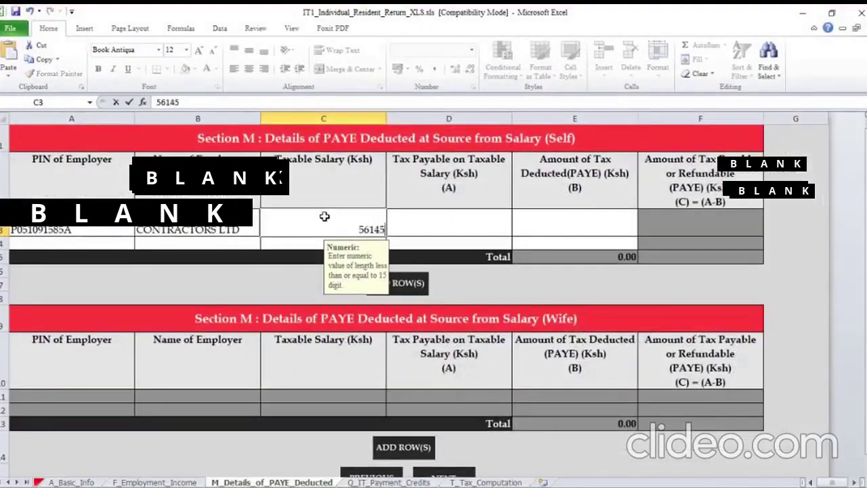
pyautogui.click(439, 231)
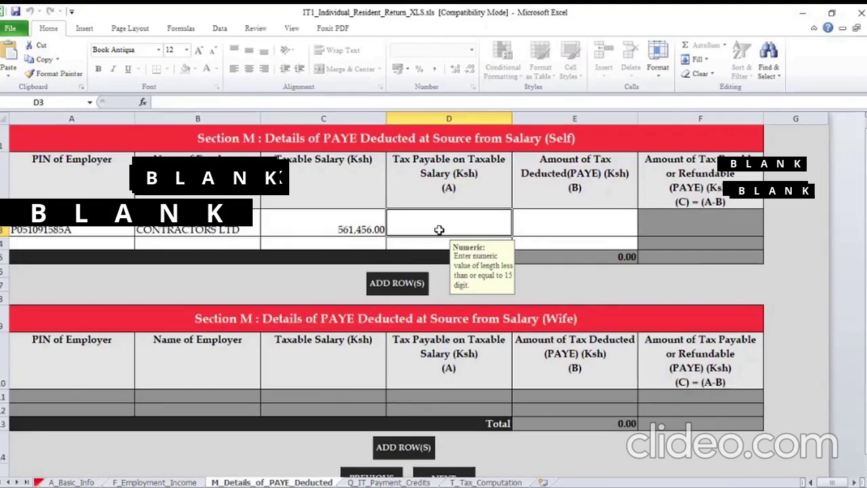
pyautogui.moveTo(451, 485)
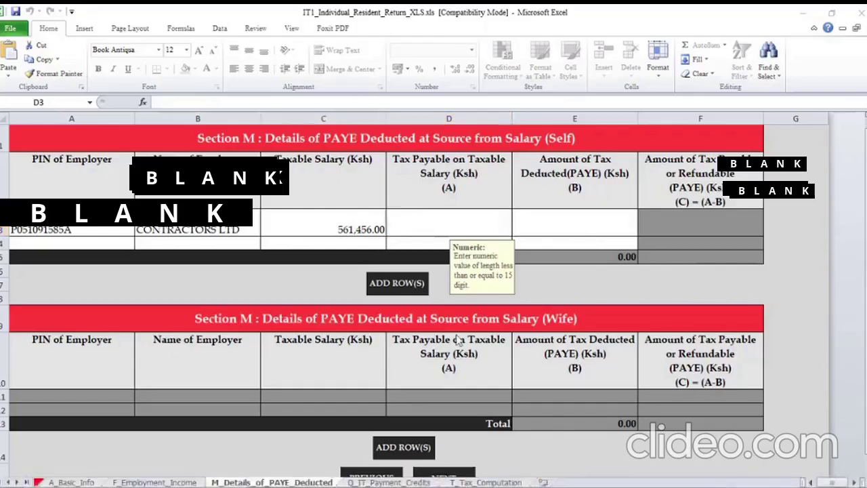
# Enter the P9 J-Tax Charged total of 105,837 as Tax Payable in D3
pyautogui.moveTo(516, 485)
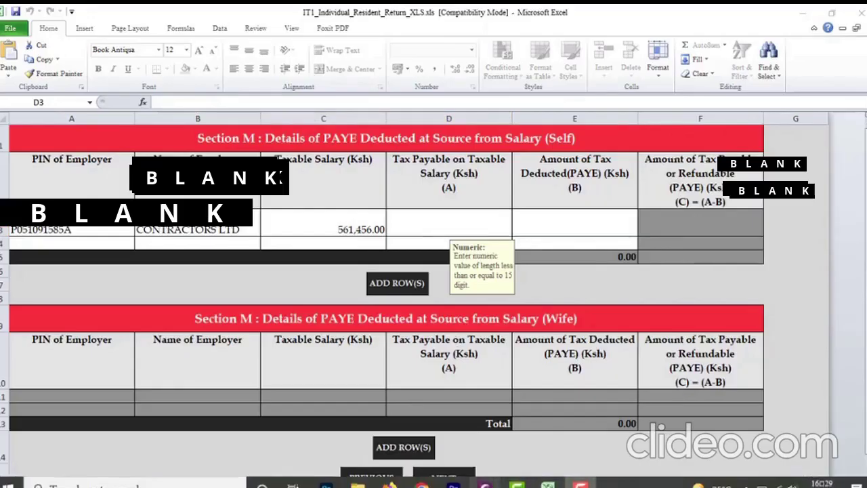
pyautogui.click(581, 485)
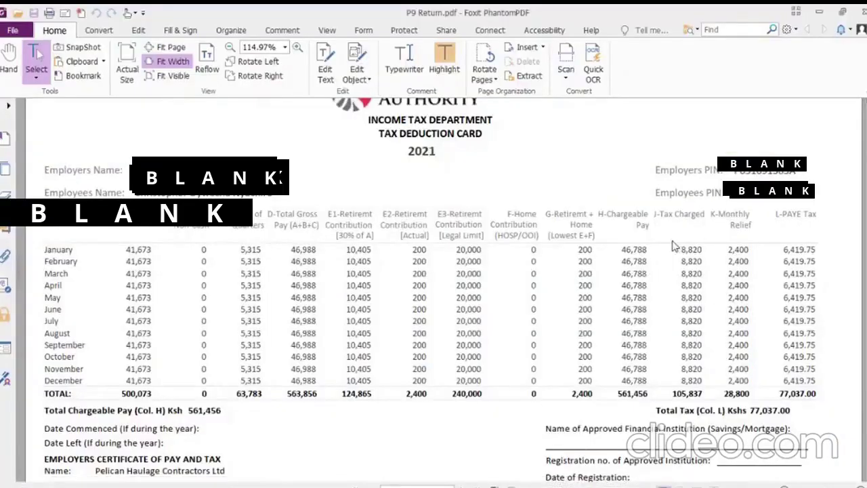
pyautogui.moveTo(666, 217); pyautogui.dragTo(694, 216)
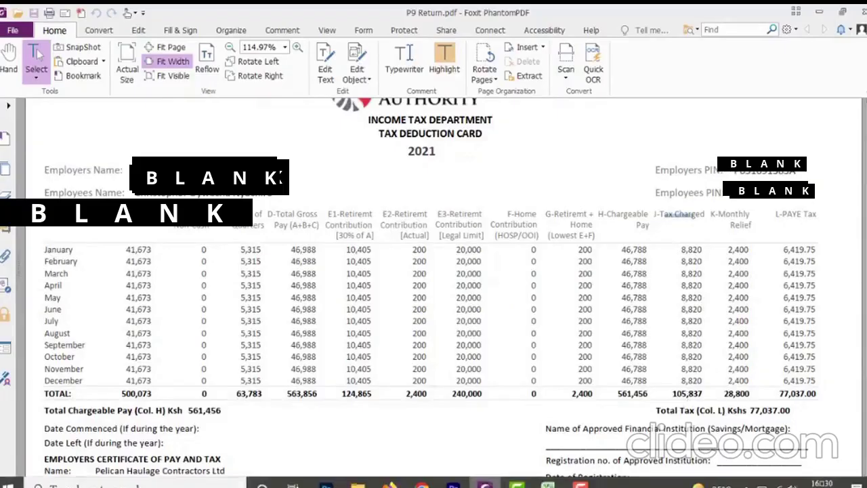
pyautogui.click(548, 484)
pyautogui.write('1')
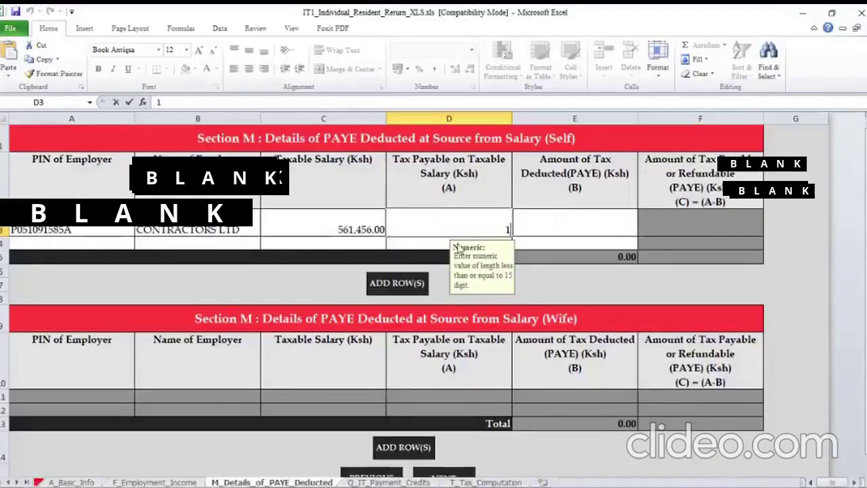
pyautogui.write('05837')
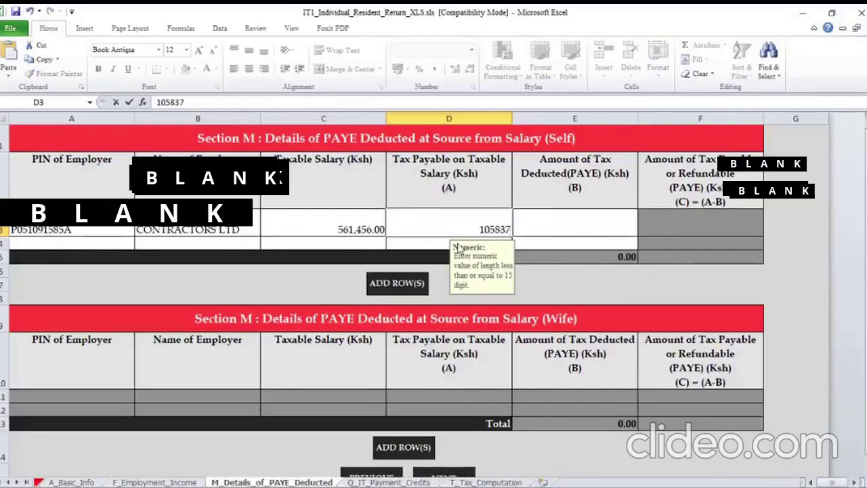
pyautogui.click(571, 216)
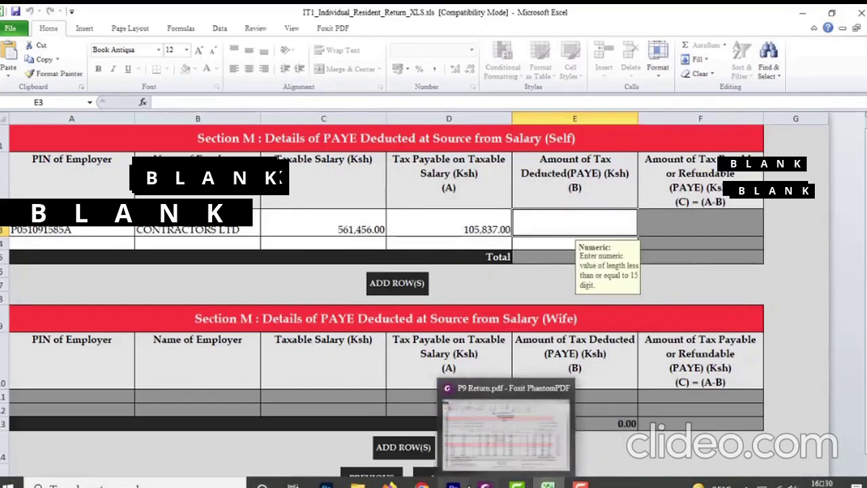
pyautogui.click(488, 484)
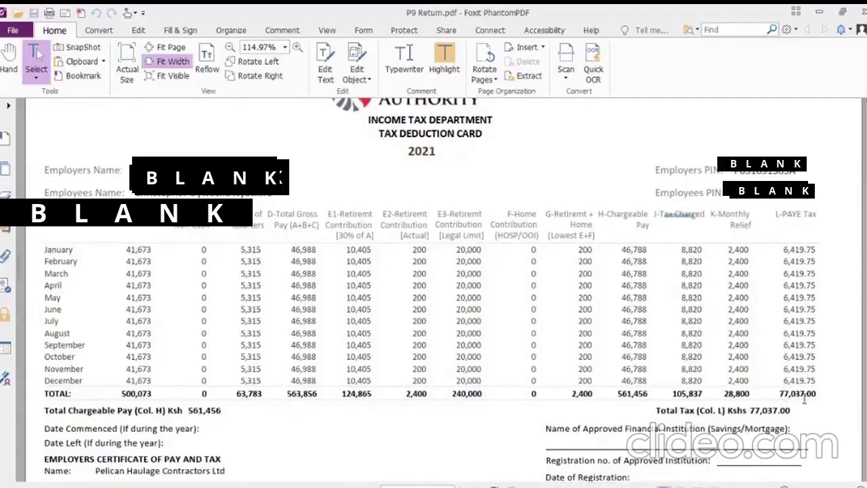
# Record 77,037 PAYE deducted in E3, then show the T_Tax_Computation sheet
pyautogui.click(548, 486)
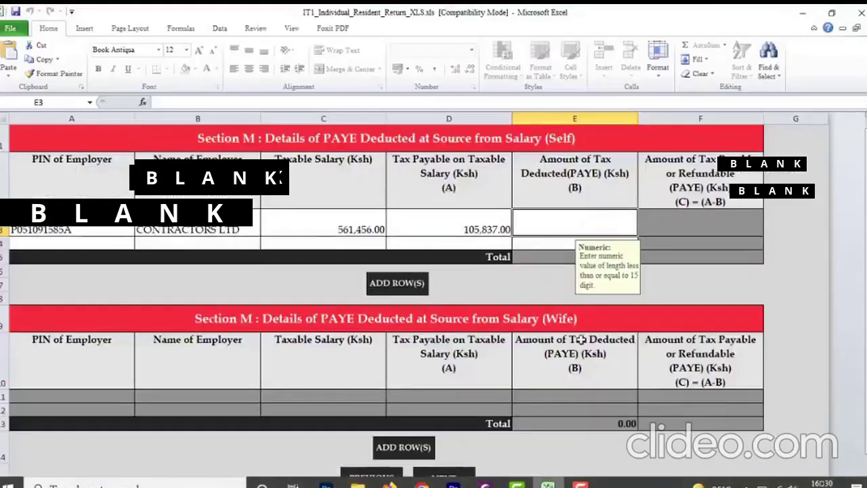
pyautogui.write('77037')
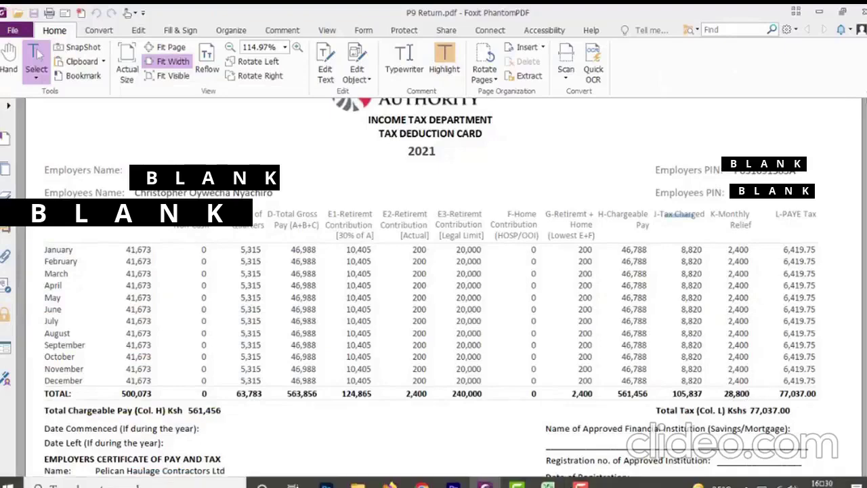
pyautogui.click(549, 485)
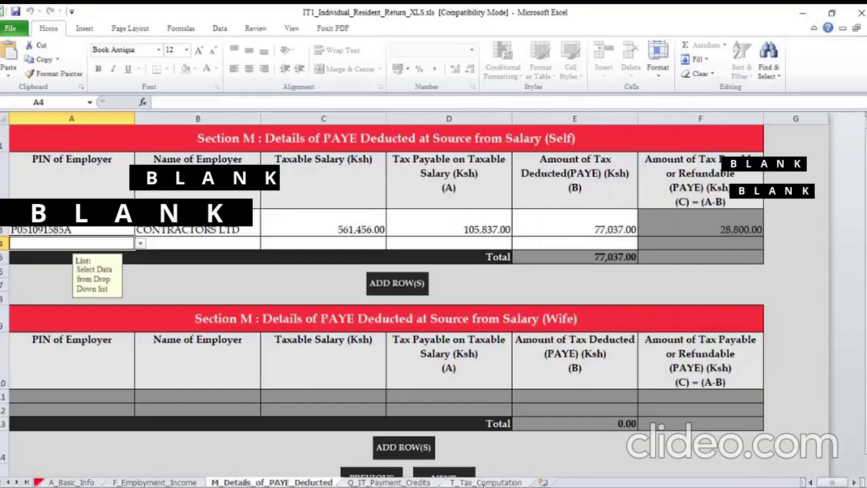
pyautogui.click(486, 482)
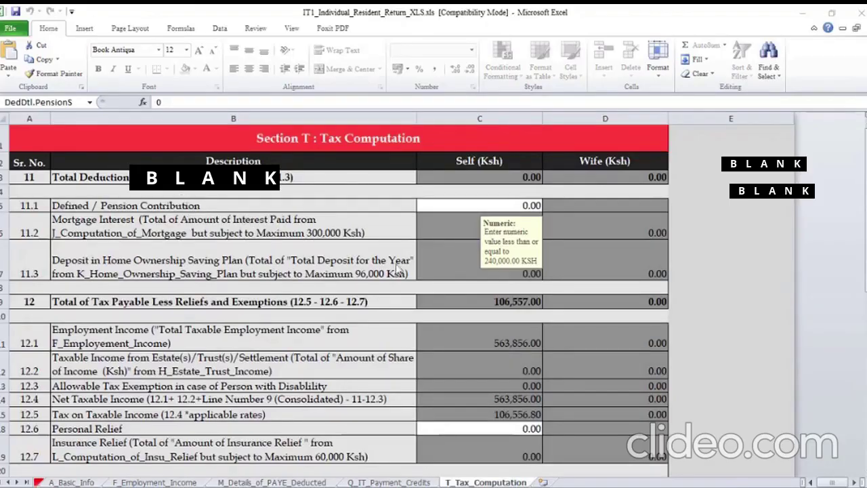
# Enter pension contribution 2,400 and personal relief 28,800 in the Section T tax computation
pyautogui.click(484, 483)
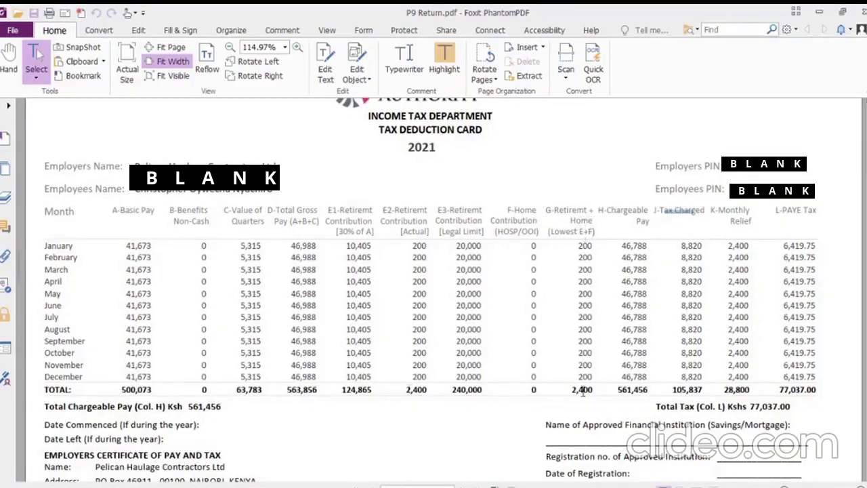
pyautogui.moveTo(562, 485)
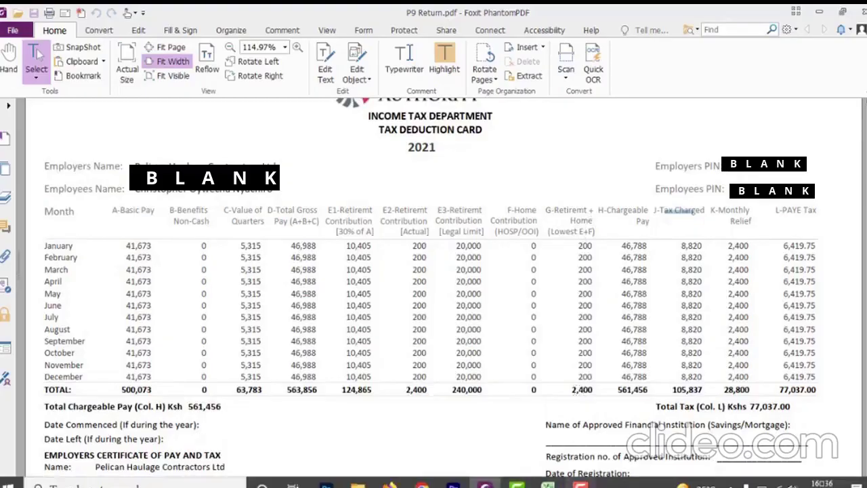
pyautogui.click(549, 483)
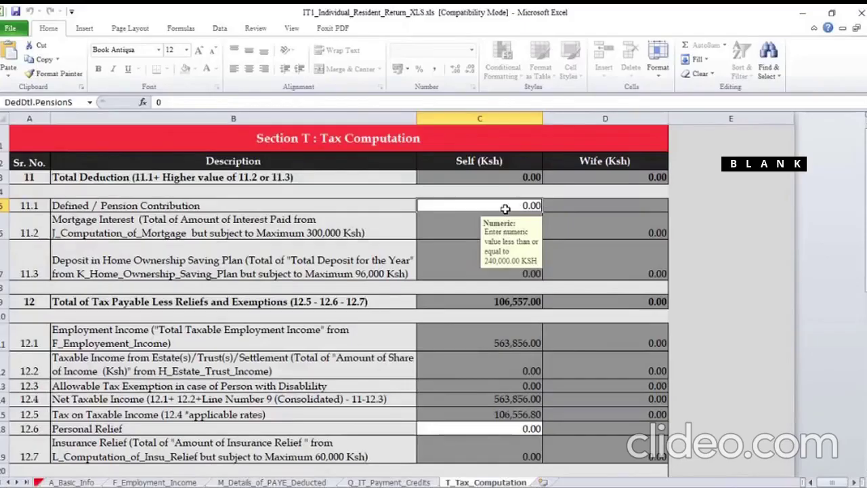
pyautogui.write('2400')
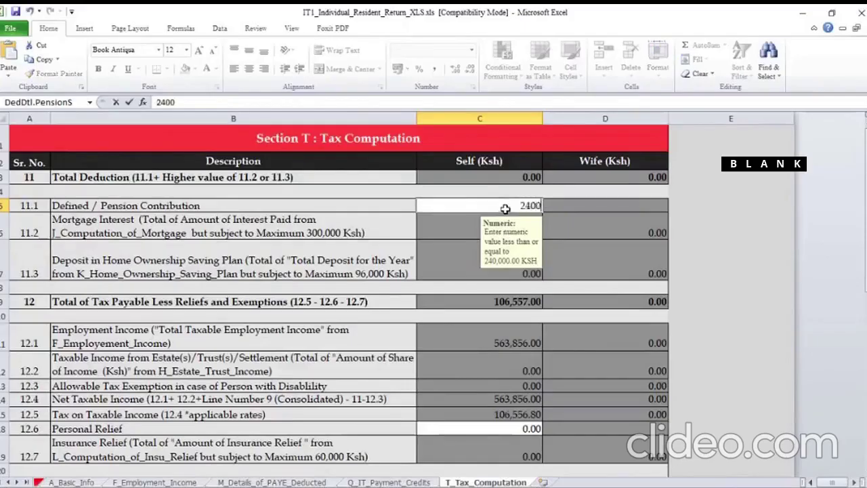
pyautogui.click(468, 430)
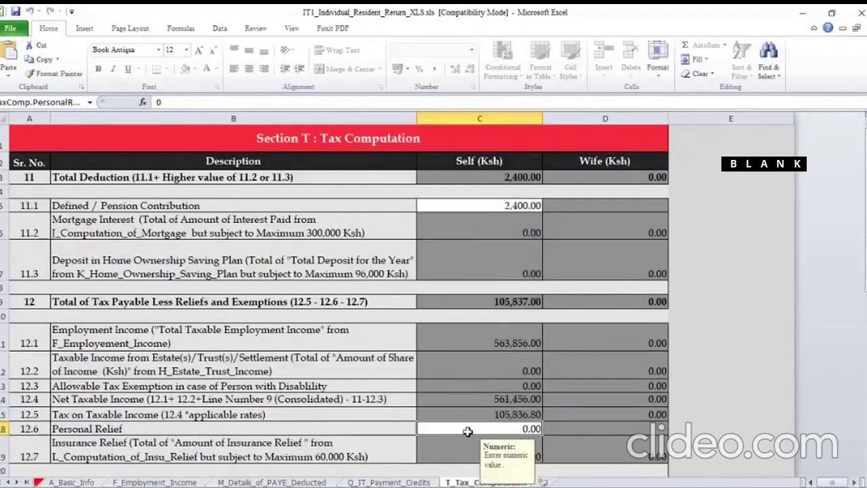
pyautogui.write('28800')
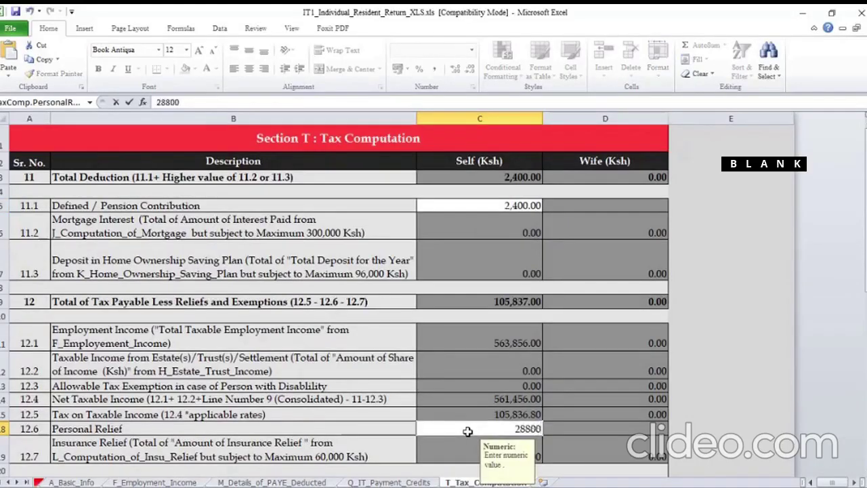
pyautogui.click(589, 386)
pyautogui.scroll(-3, 590, 386)
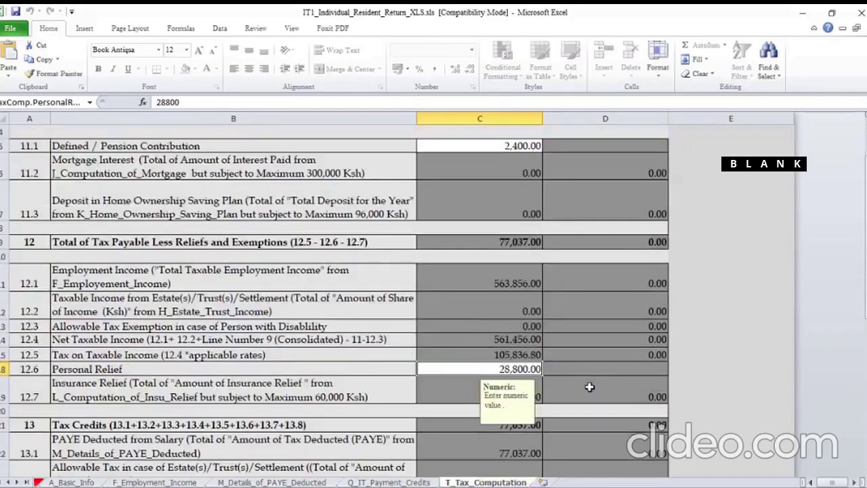
pyautogui.scroll(-1, 589, 387)
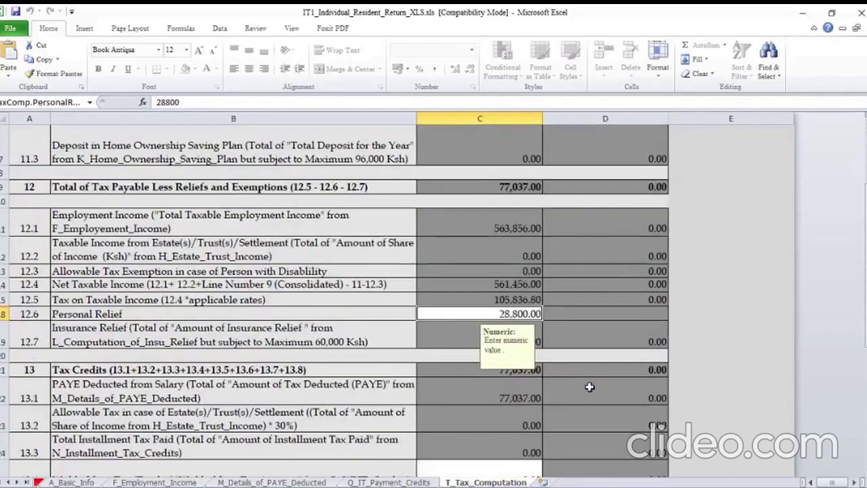
pyautogui.scroll(-1, 589, 387)
pyautogui.scroll(-2, 589, 387)
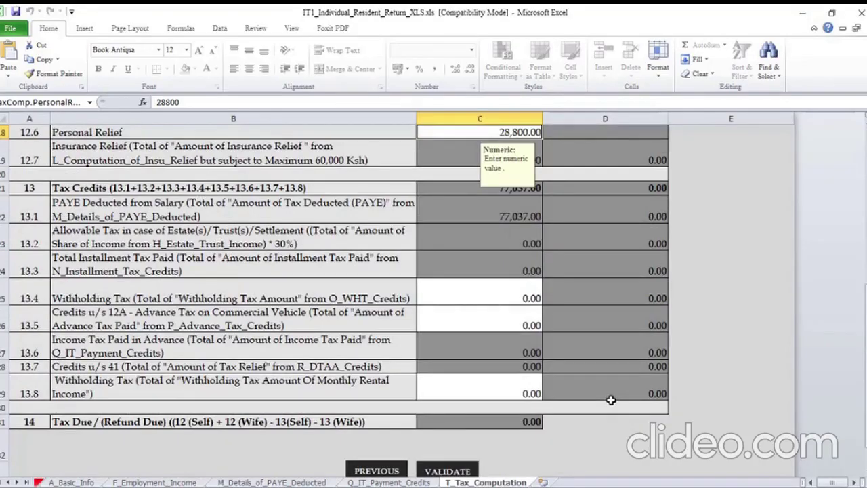
pyautogui.scroll(-1, 611, 400)
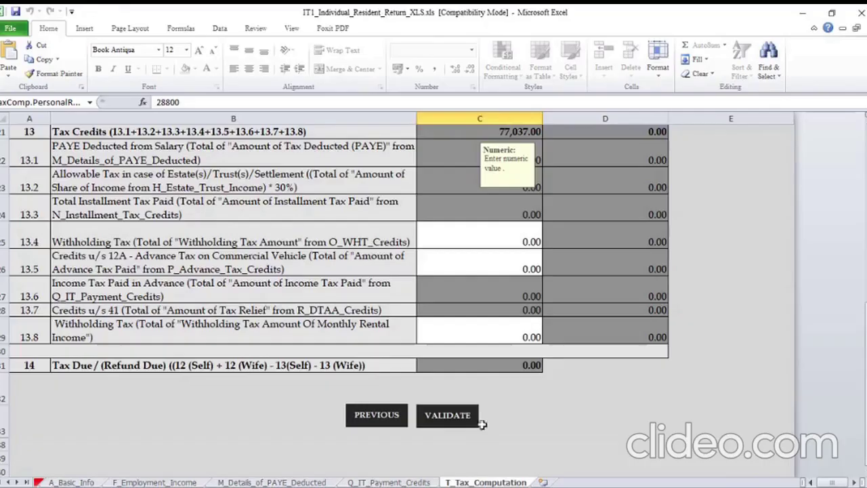
# Validate the return and generate the ITR upload zip saved in Documents
pyautogui.click(450, 417)
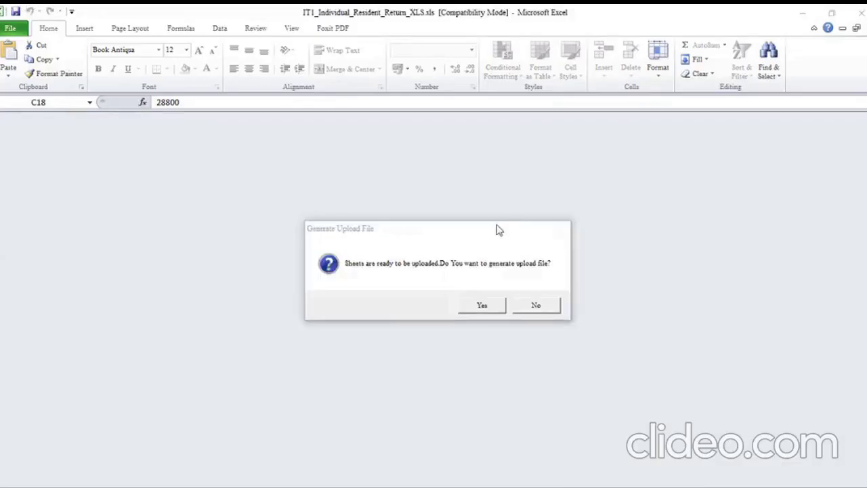
pyautogui.click(490, 306)
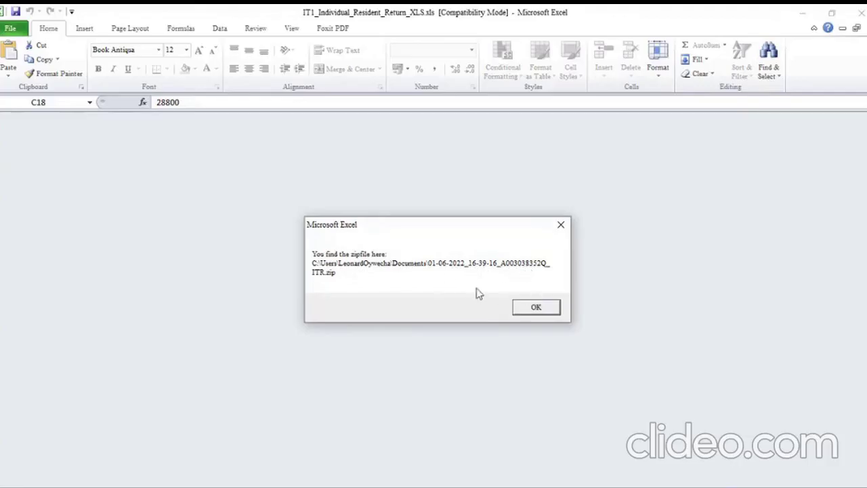
pyautogui.click(536, 308)
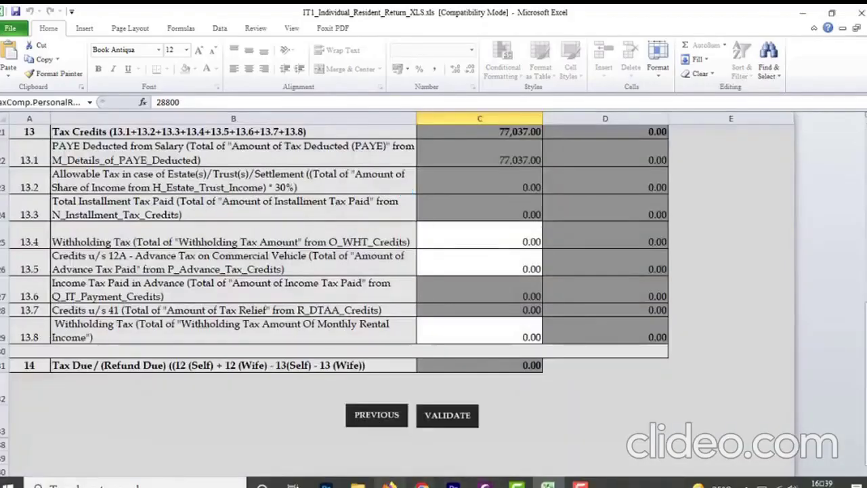
pyautogui.click(358, 482)
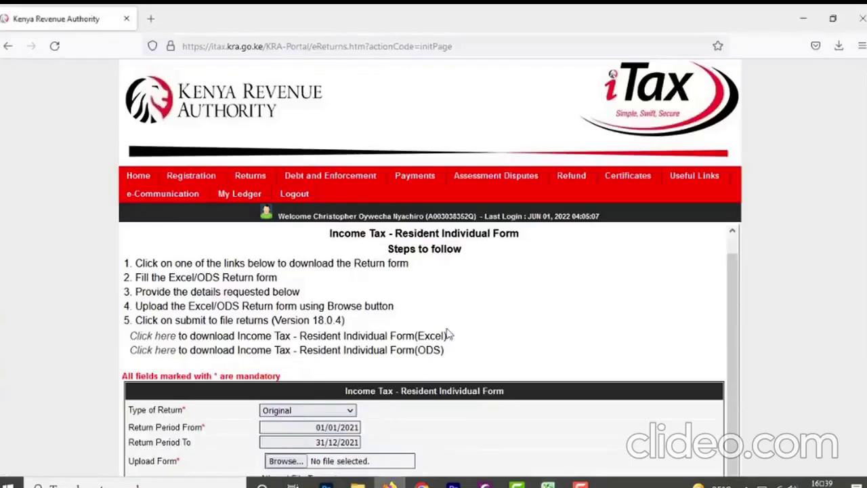
# Attach the generated ITR zip from Documents to the iTax upload form
pyautogui.scroll(-3, 448, 334)
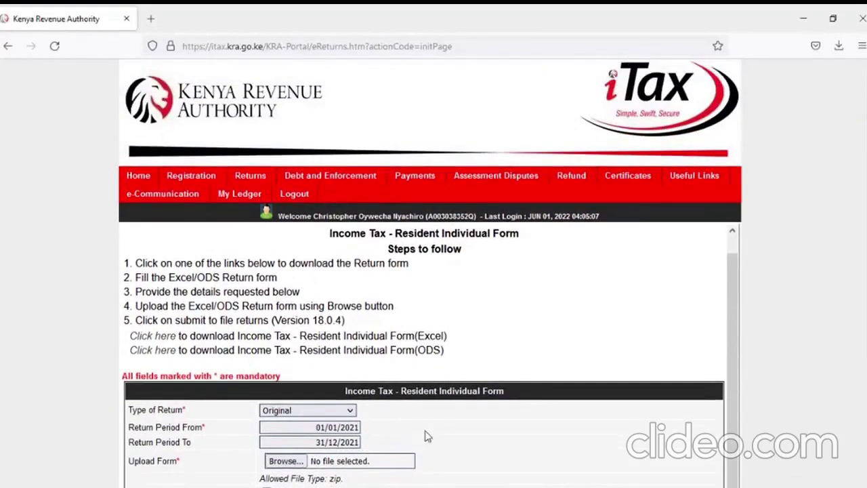
pyautogui.scroll(-5, 427, 435)
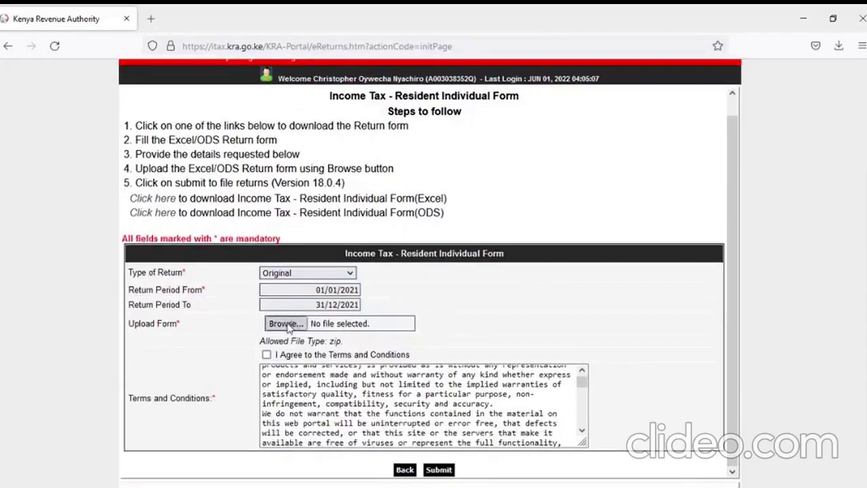
pyautogui.click(286, 324)
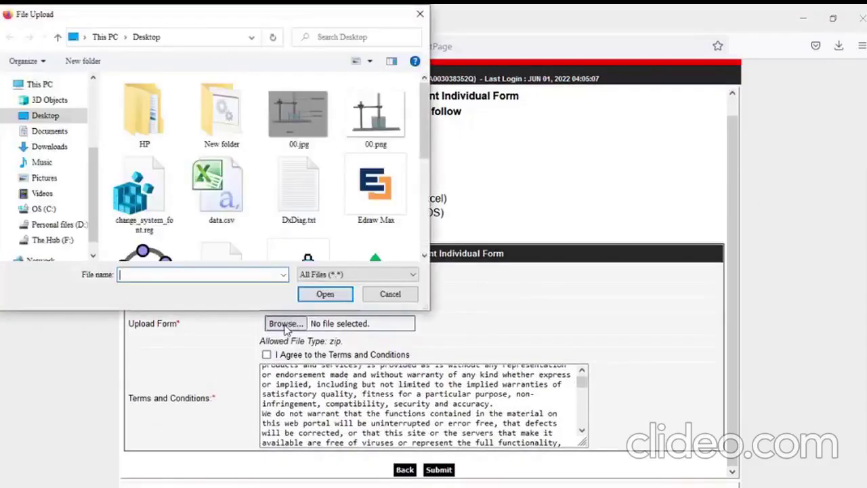
pyautogui.click(50, 131)
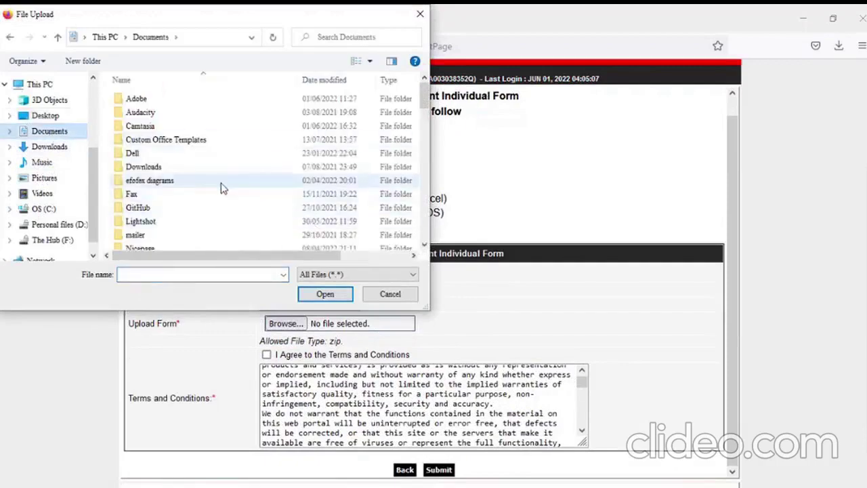
pyautogui.scroll(-8, 222, 187)
pyautogui.scroll(2, 222, 188)
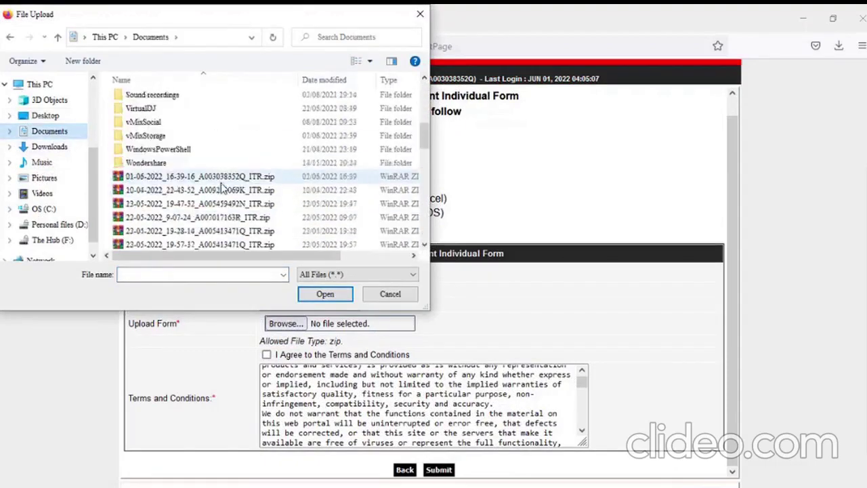
pyautogui.click(177, 178)
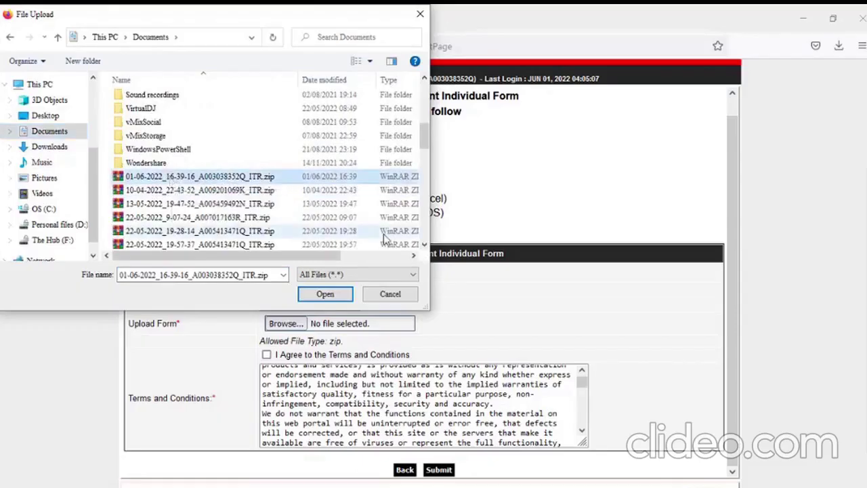
pyautogui.click(325, 294)
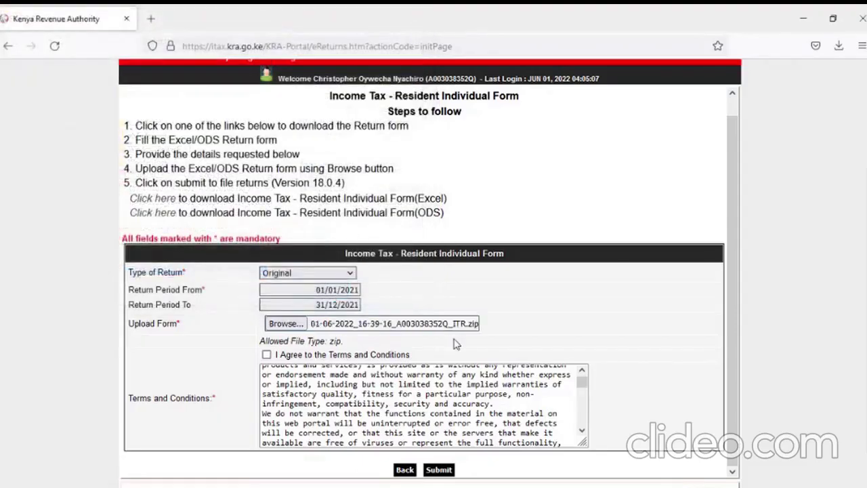
# Accept the terms, submit the return, confirm the upload and dismiss the survey
pyautogui.click(266, 355)
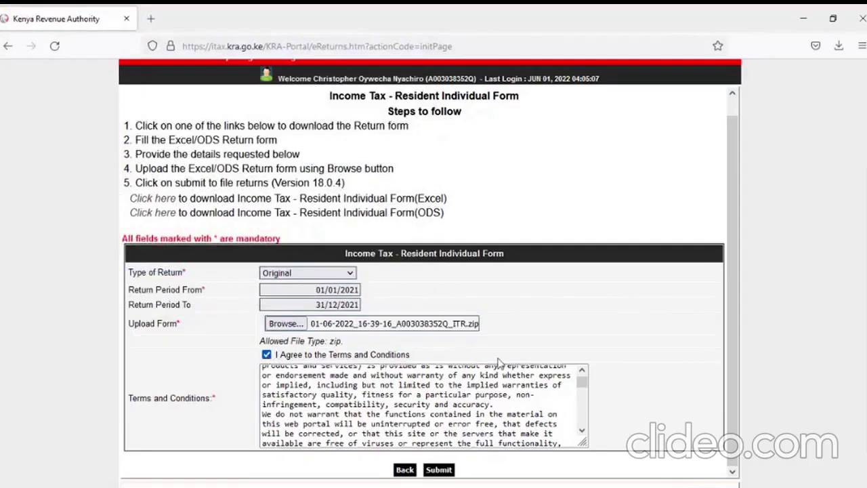
pyautogui.scroll(-1, 498, 362)
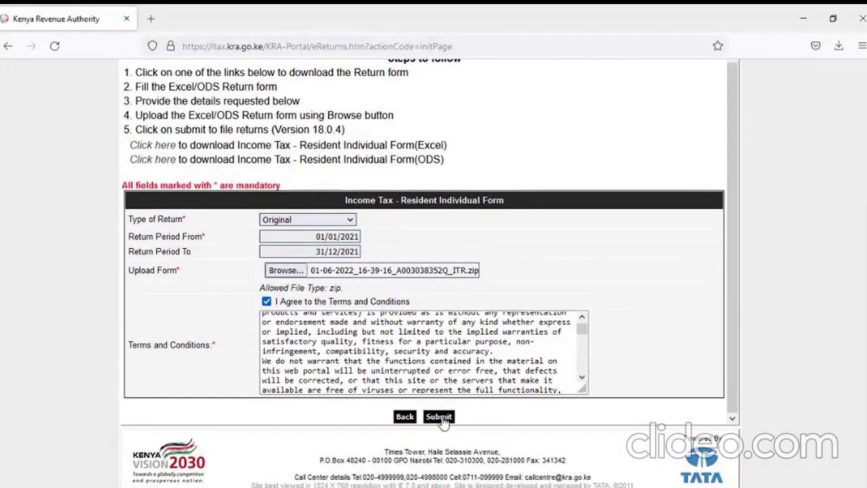
pyautogui.click(439, 417)
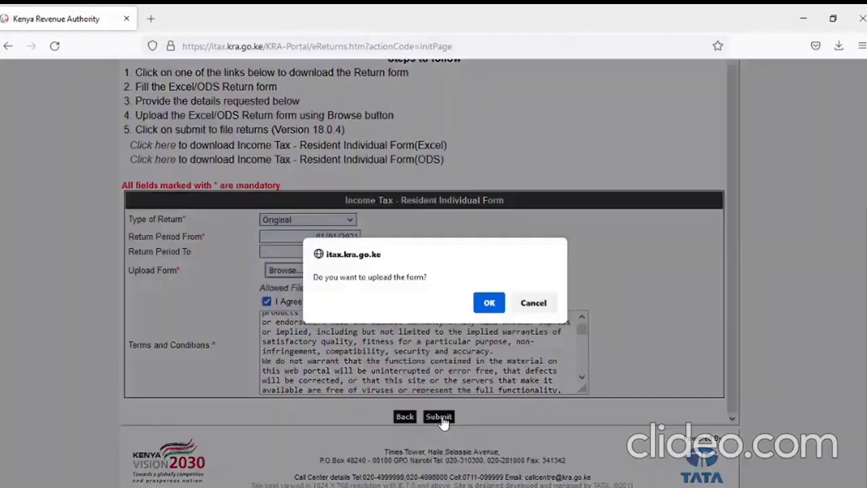
pyautogui.click(490, 303)
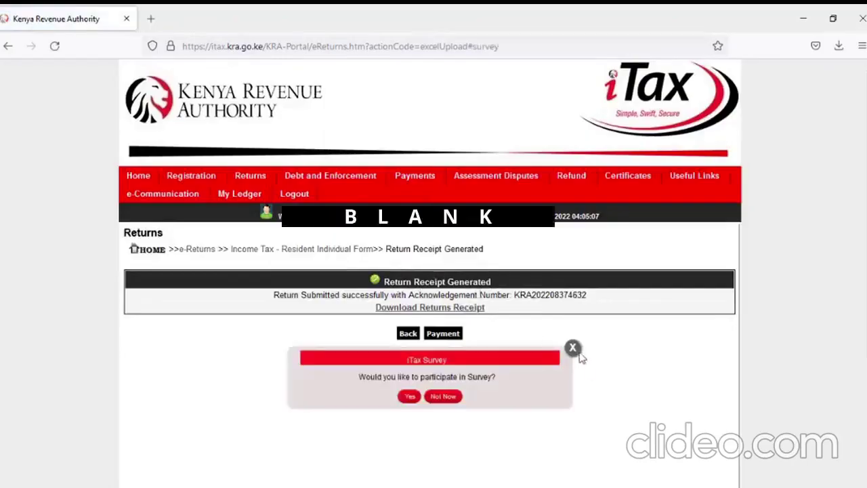
pyautogui.click(576, 350)
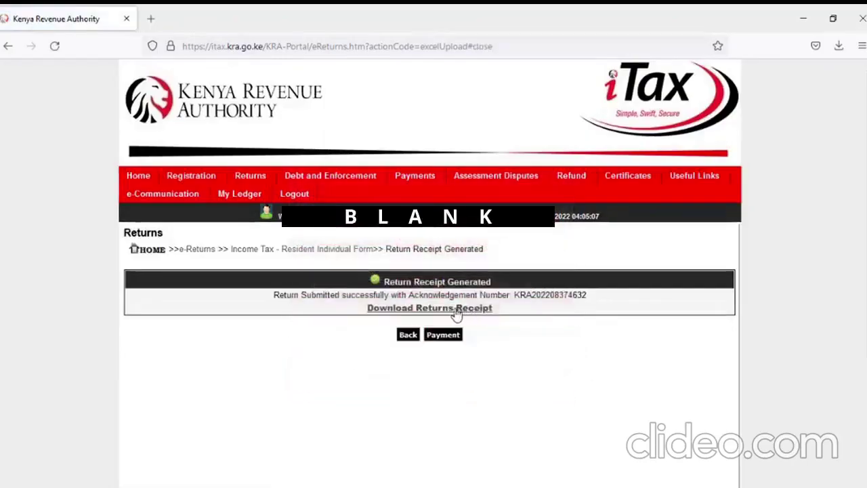
# Open the return receipt PDF and review its summary showing tax due 0.00
pyautogui.click(457, 311)
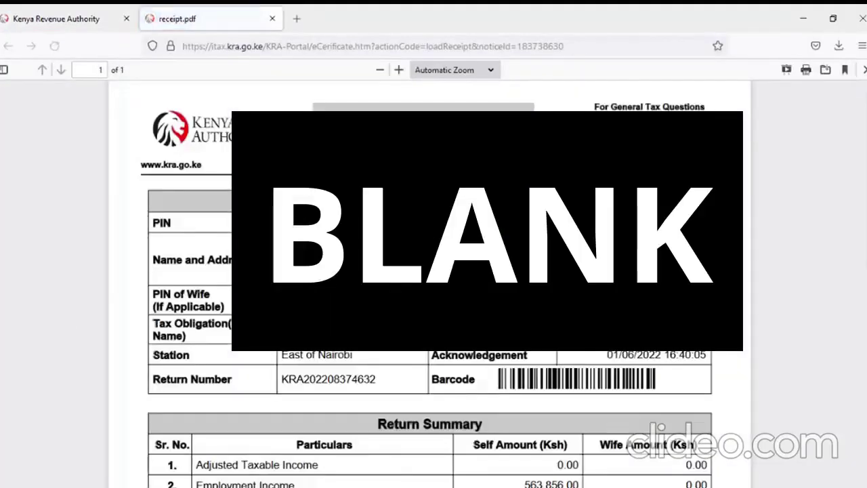
pyautogui.scroll(-5, 538, 353)
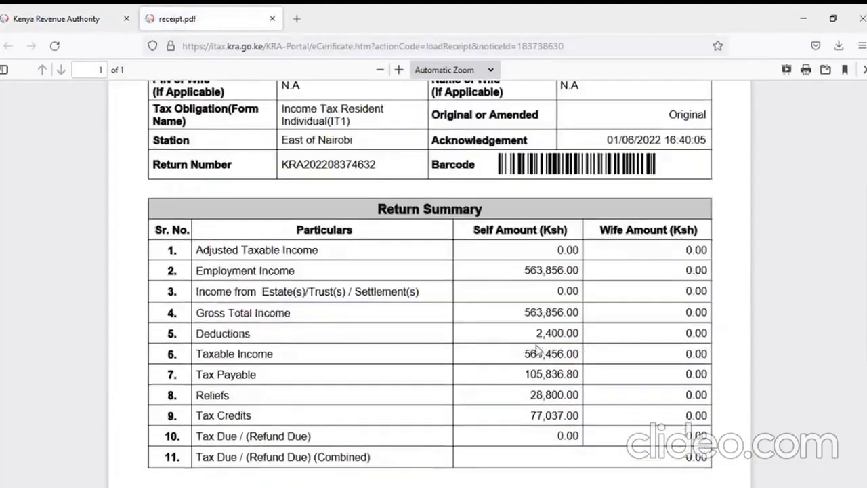
pyautogui.scroll(-4, 539, 352)
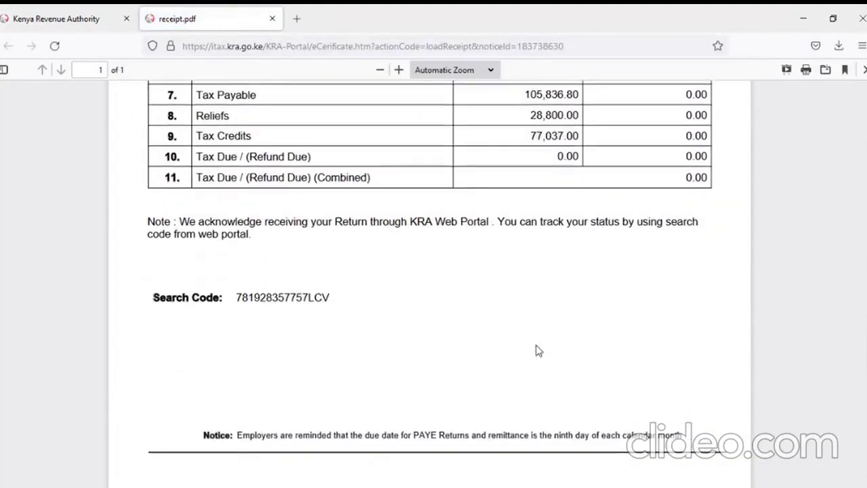
pyautogui.scroll(4, 538, 350)
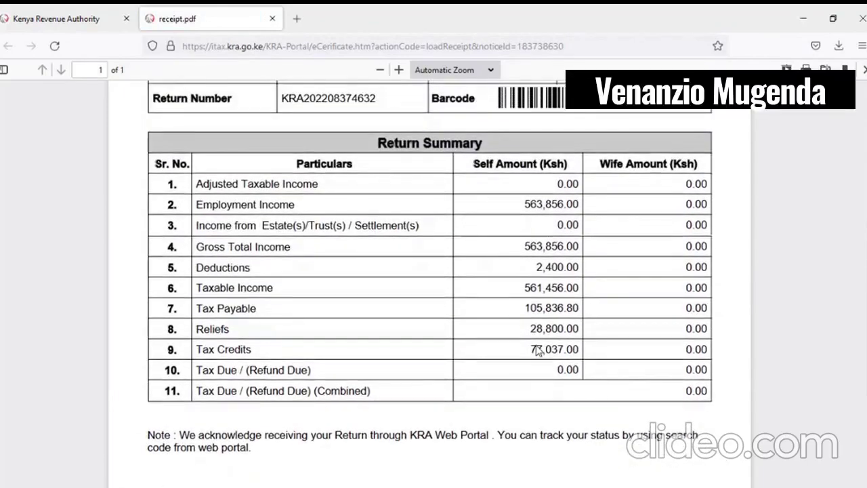
pyautogui.scroll(3, 537, 350)
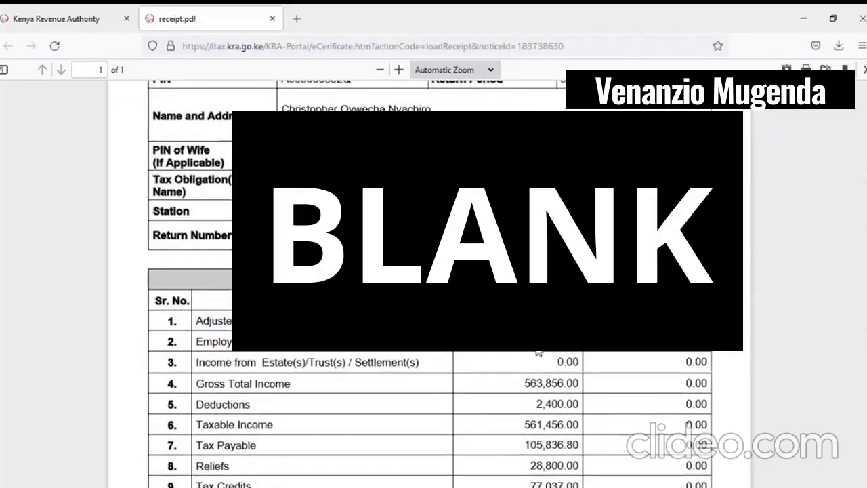
pyautogui.scroll(-3, 539, 352)
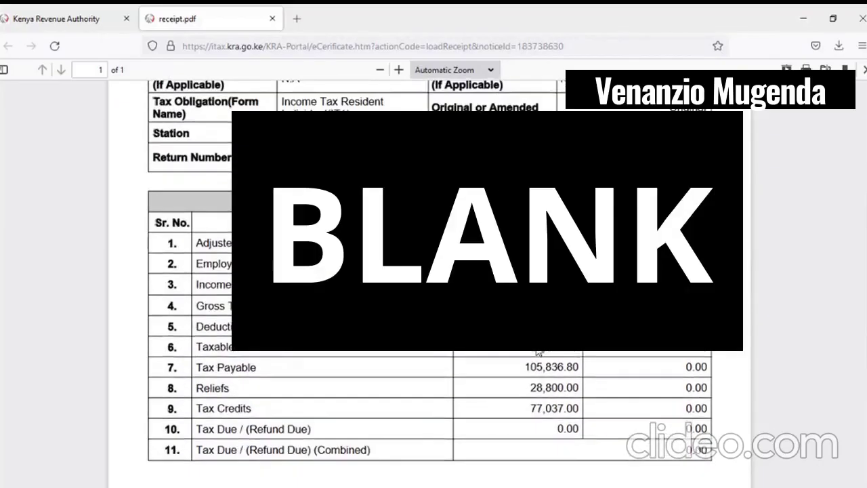